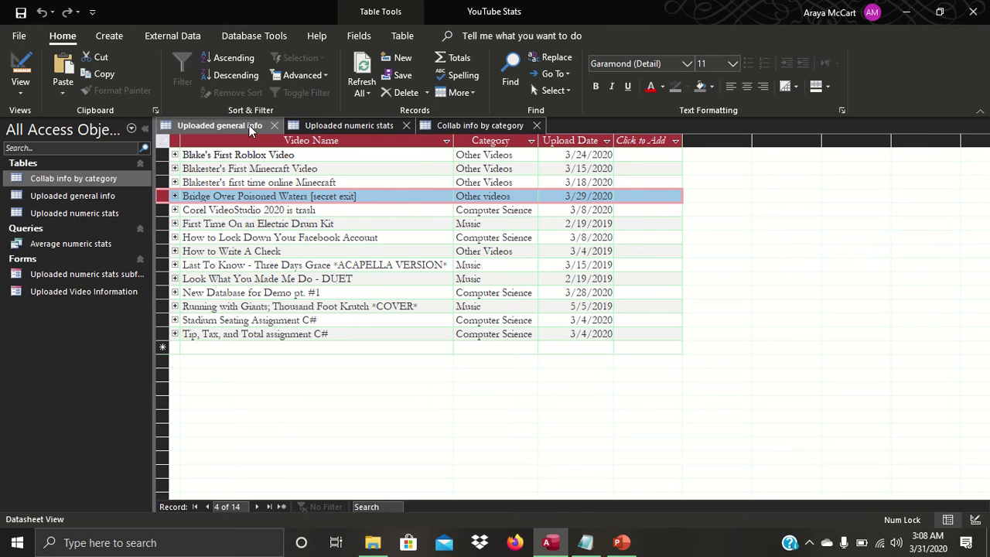
Review the records in the Uploaded numeric stats and Collab info by category tables, and return to Uploaded general info.
{"action": "left_click", "coordinate": [330, 130]}
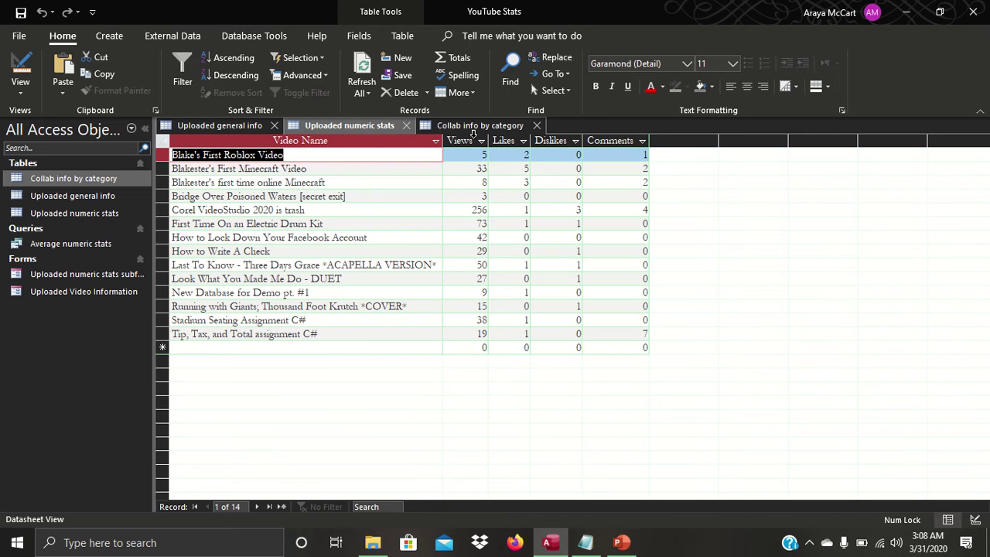
{"action": "left_click", "coordinate": [492, 128]}
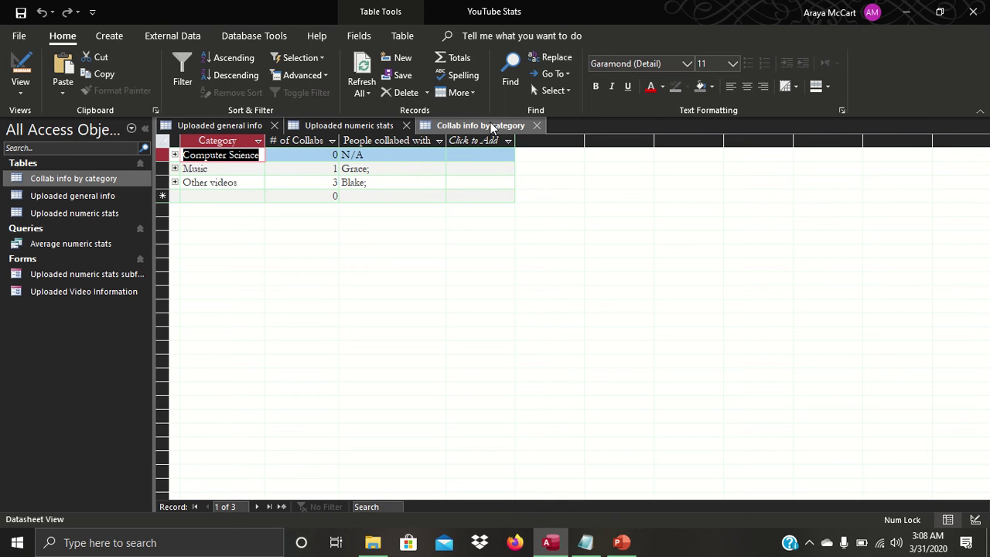
{"action": "left_click", "coordinate": [233, 124]}
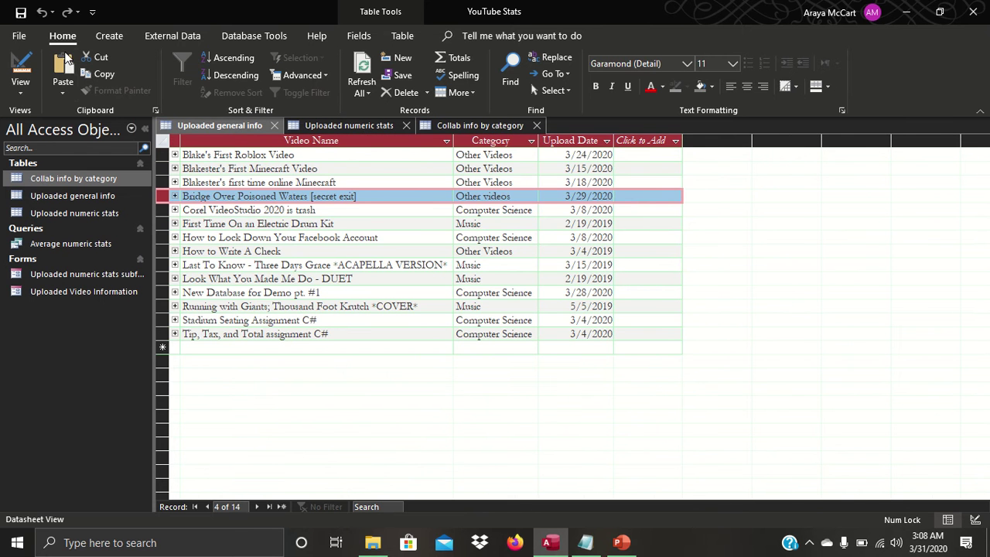
Open the Uploaded general info table in Design view and examine the caption of the video_name field.
{"action": "left_click", "coordinate": [21, 68]}
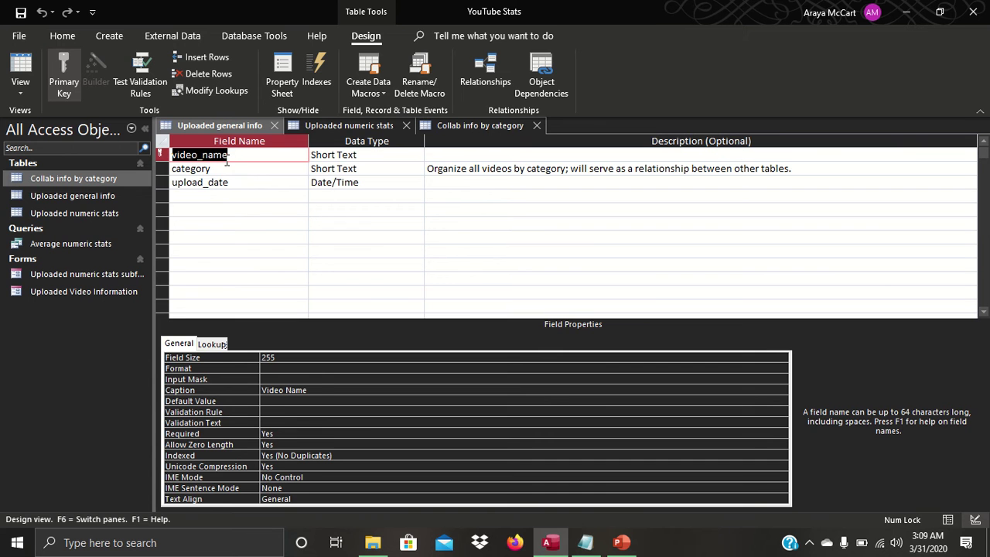
{"action": "double_click", "coordinate": [318, 390]}
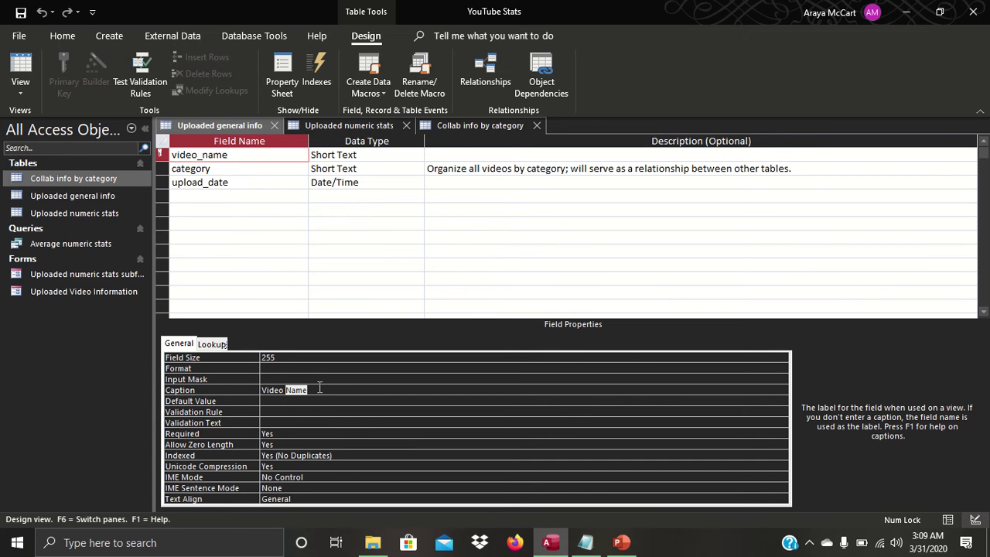
{"action": "key", "text": "Return"}
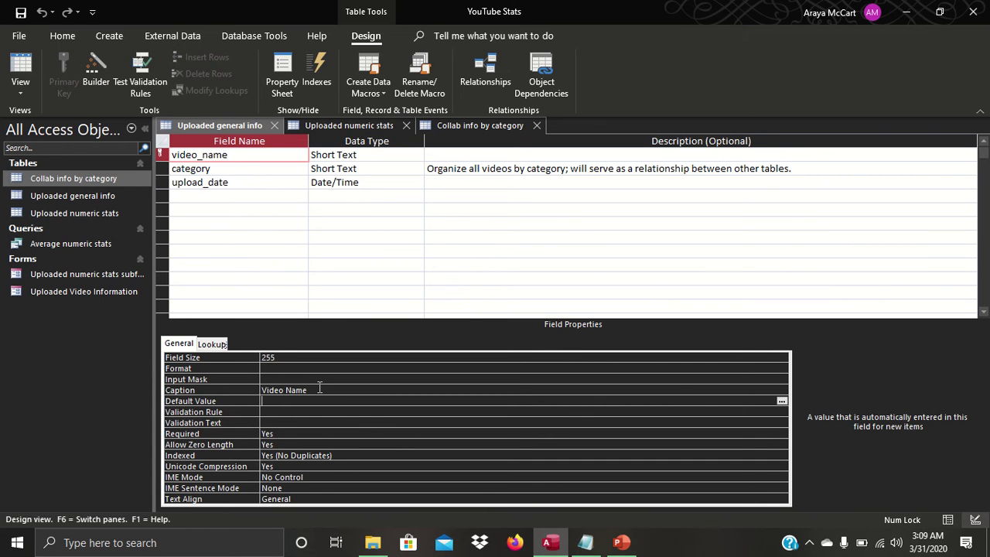
{"action": "left_click_drag", "start_coordinate": [320, 389], "coordinate": [240, 389]}
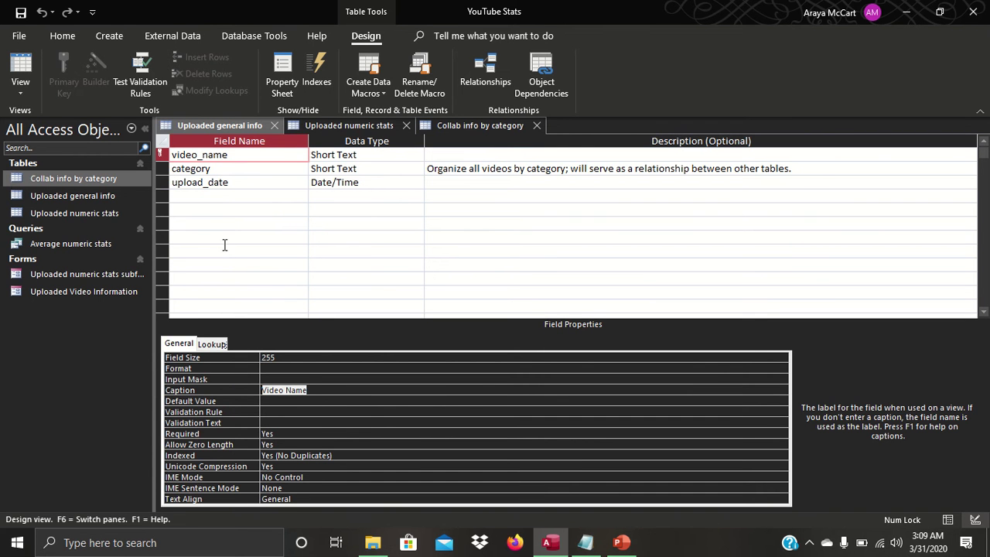
{"action": "key", "text": "F6"}
Examine the captions of the category and upload_date fields, and close the Uploaded general info table.
{"action": "left_click", "coordinate": [264, 169]}
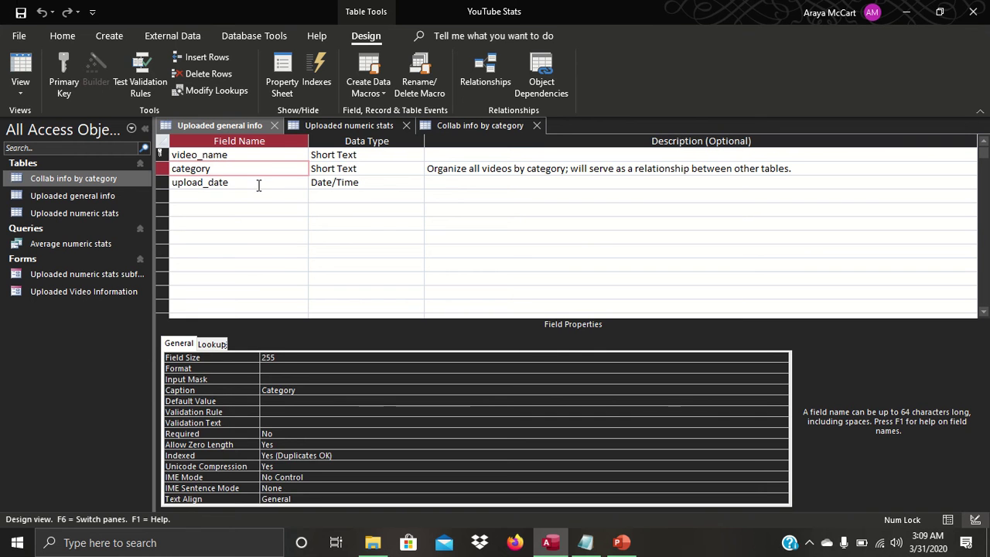
{"action": "left_click", "coordinate": [258, 184]}
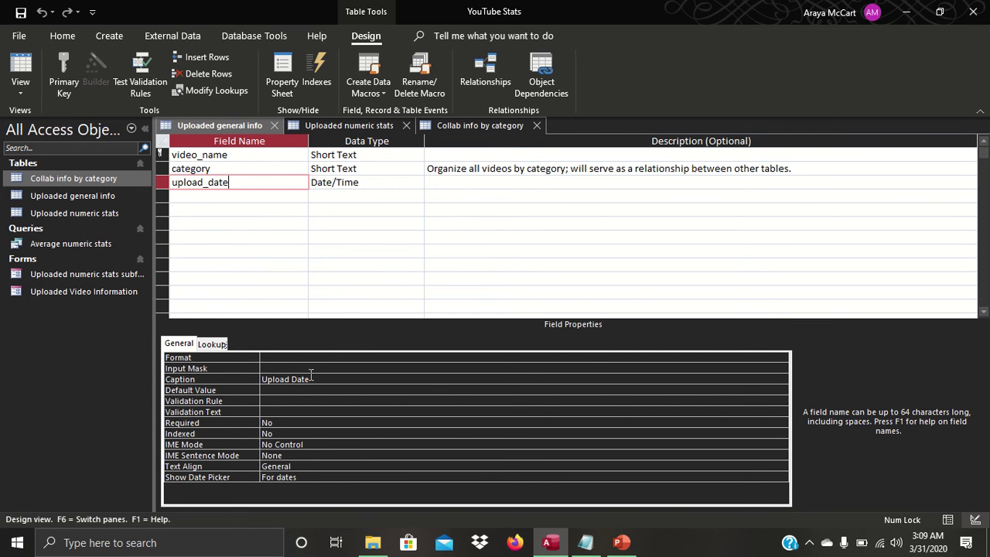
{"action": "left_click", "coordinate": [238, 168]}
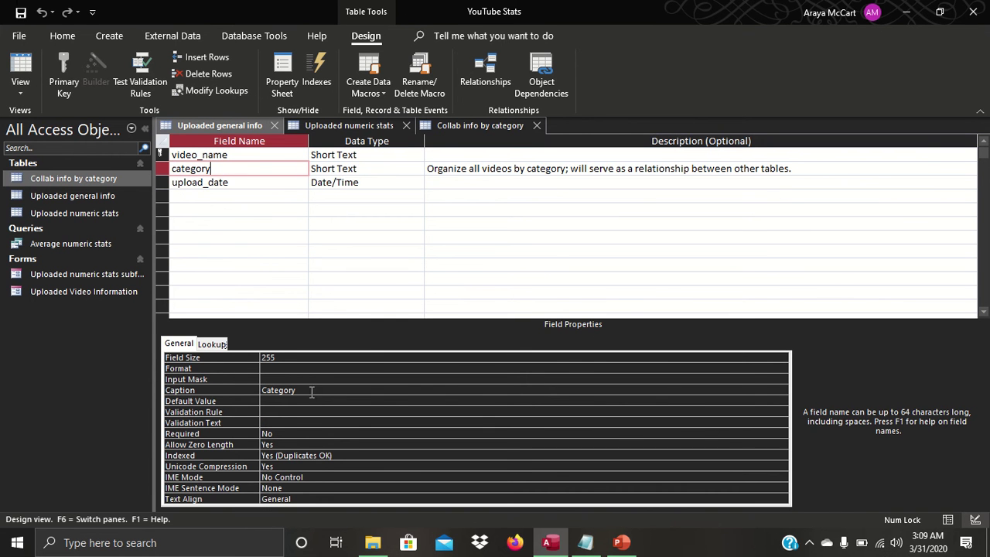
{"action": "left_click_drag", "start_coordinate": [303, 389], "coordinate": [232, 389]}
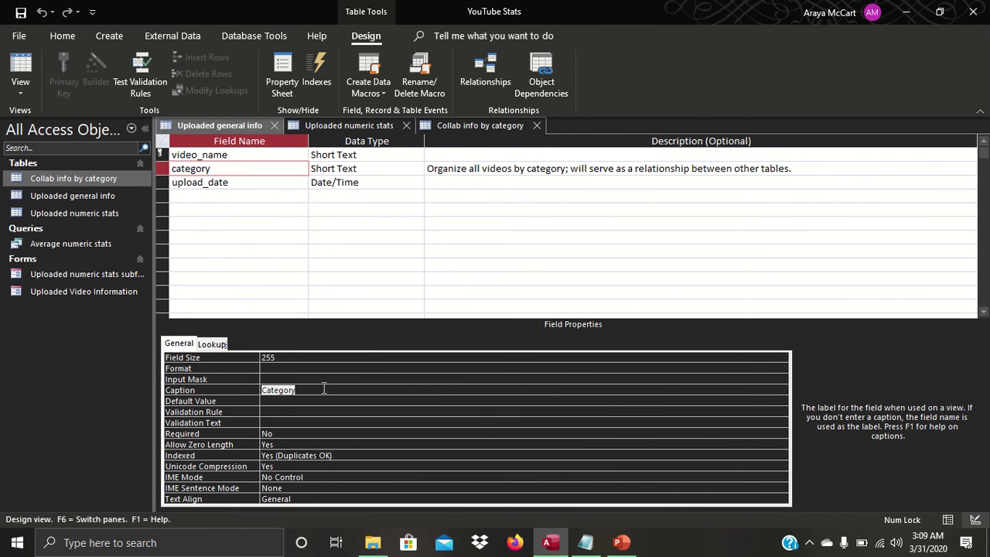
{"action": "left_click", "coordinate": [325, 389]}
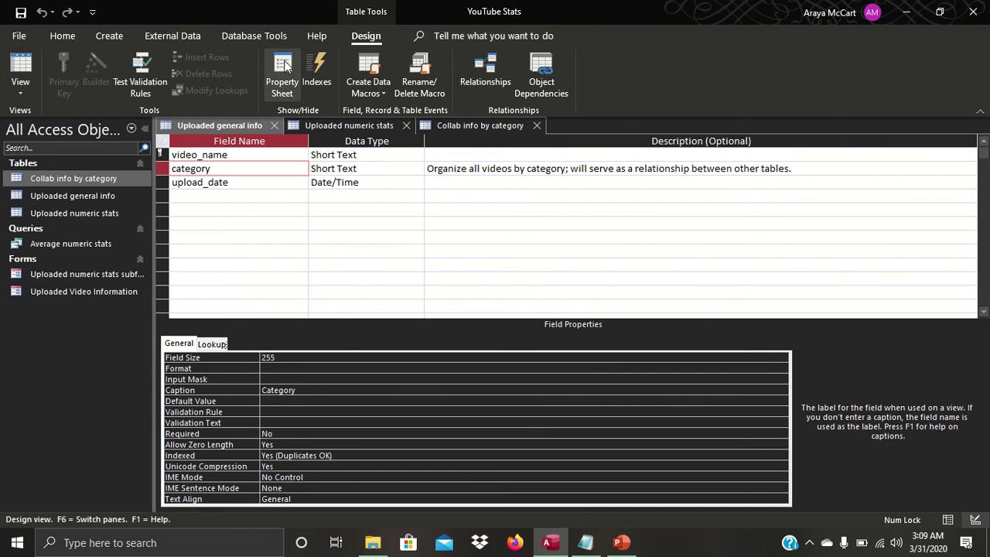
{"action": "left_click", "coordinate": [21, 73]}
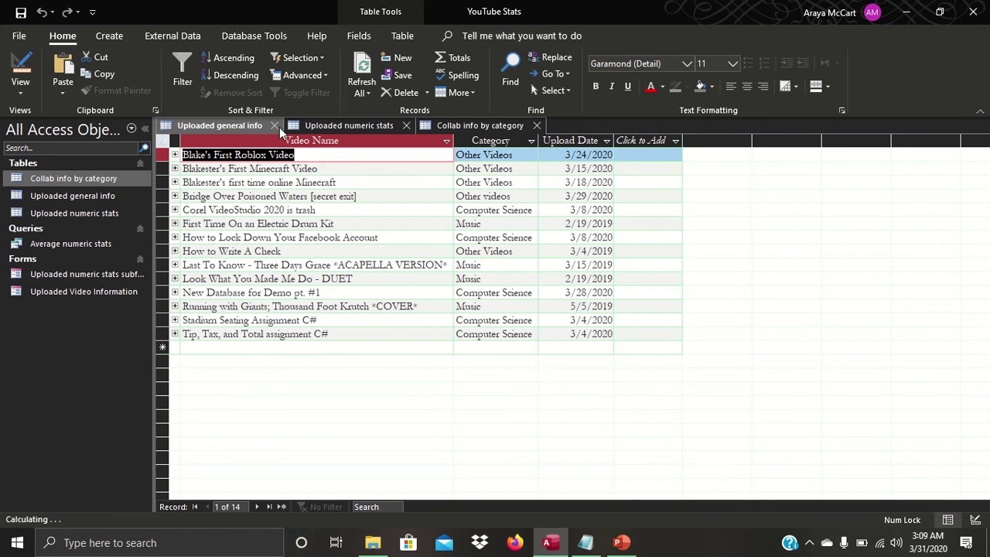
{"action": "left_click", "coordinate": [274, 127]}
Check the field data types of the Uploaded numeric stats table in Design view and return to its datasheet.
{"action": "left_click", "coordinate": [239, 126]}
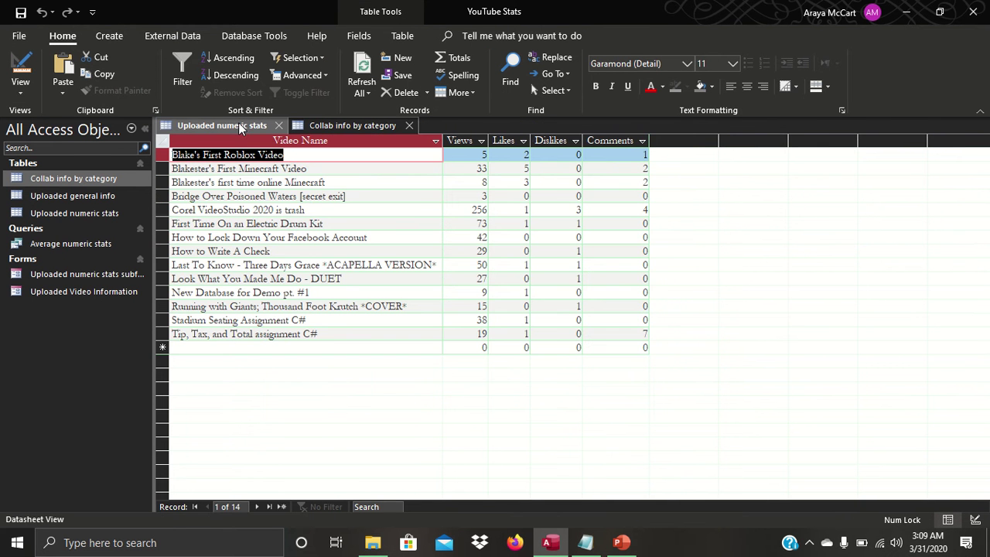
{"action": "left_click", "coordinate": [21, 68]}
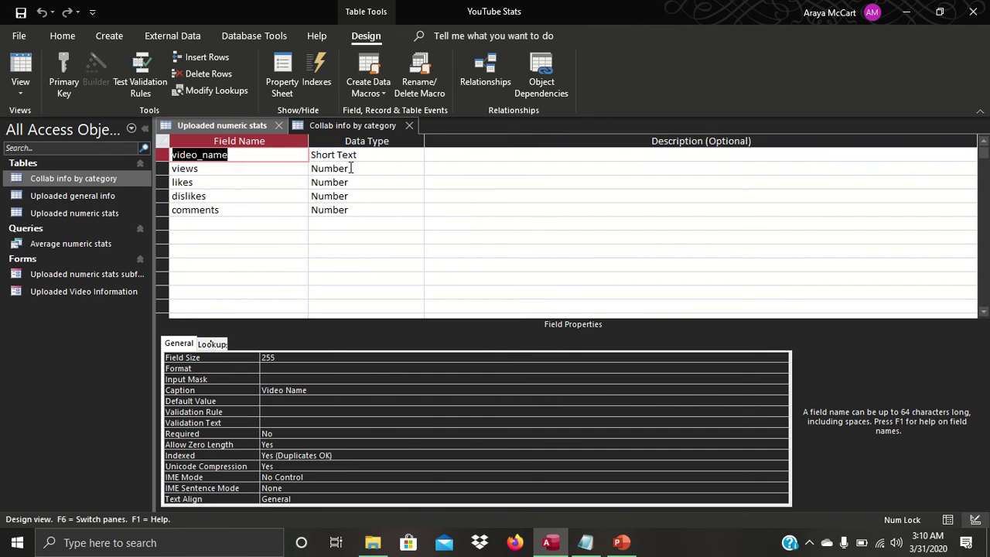
{"action": "left_click", "coordinate": [20, 70]}
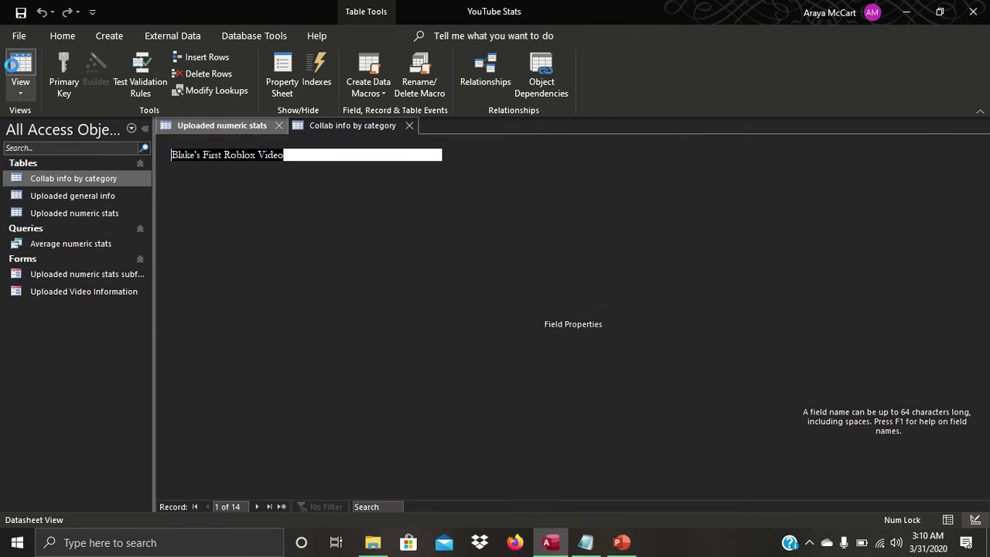
Try to enter the letter "a" in the first record's Views value, opening and closing the data type help.
{"action": "left_click", "coordinate": [477, 154]}
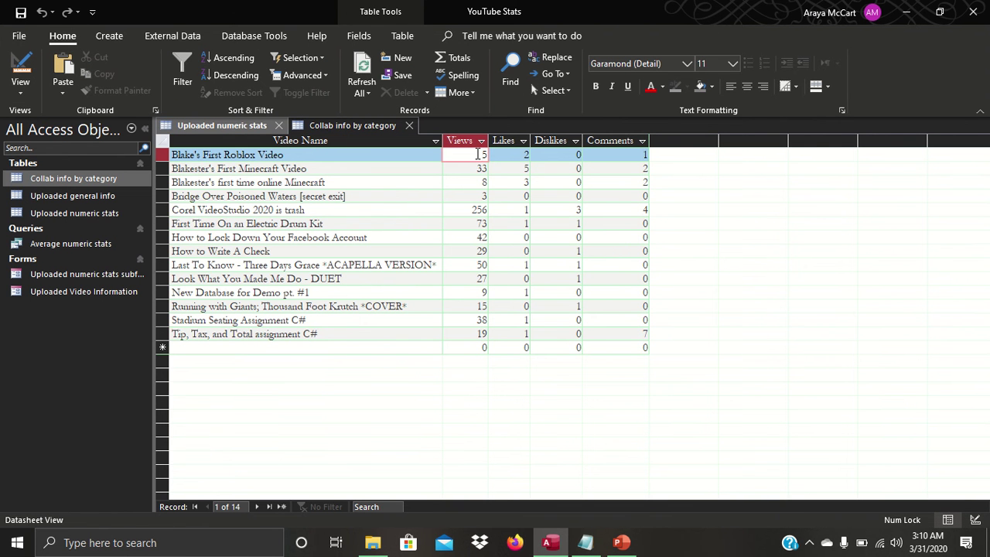
{"action": "type", "text": "a"}
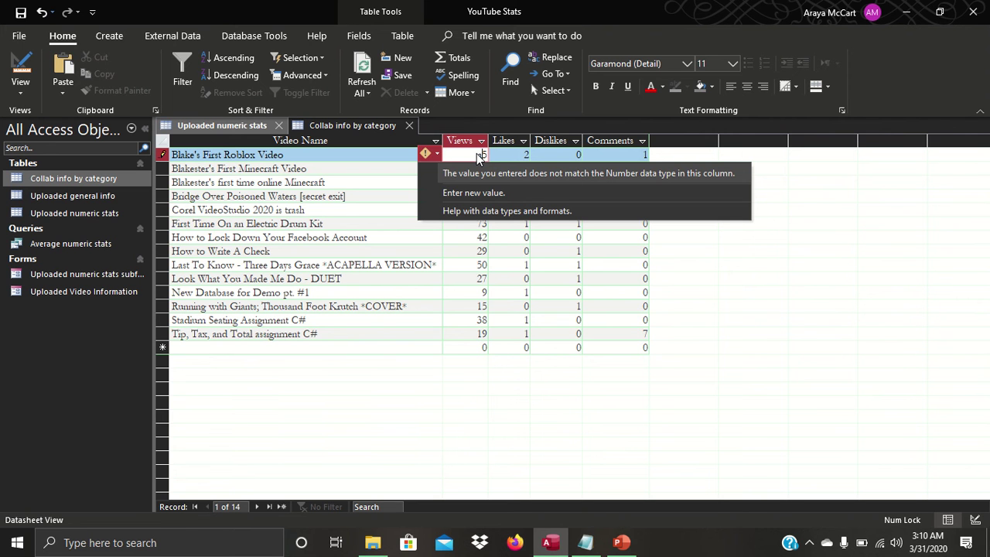
{"action": "key", "text": "Up"}
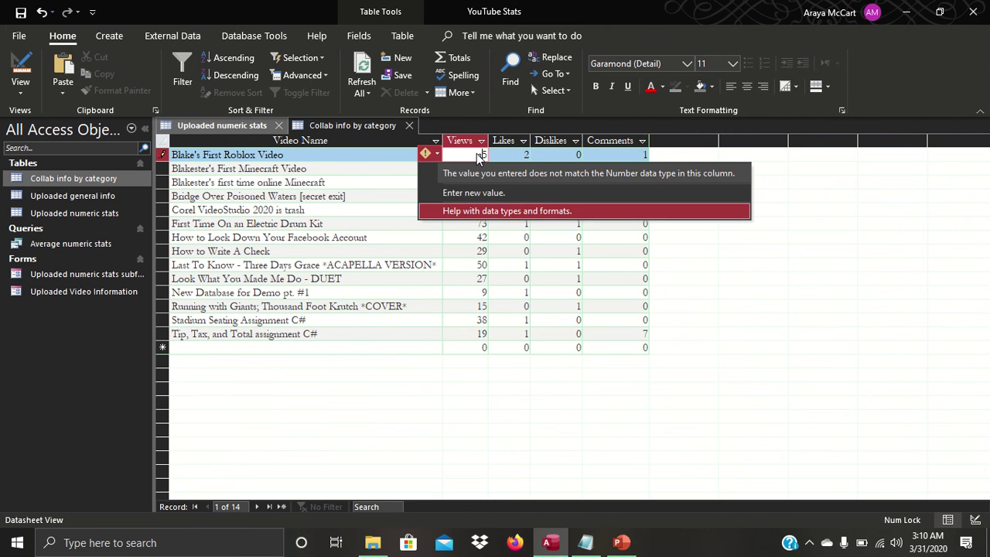
{"action": "key", "text": "Return"}
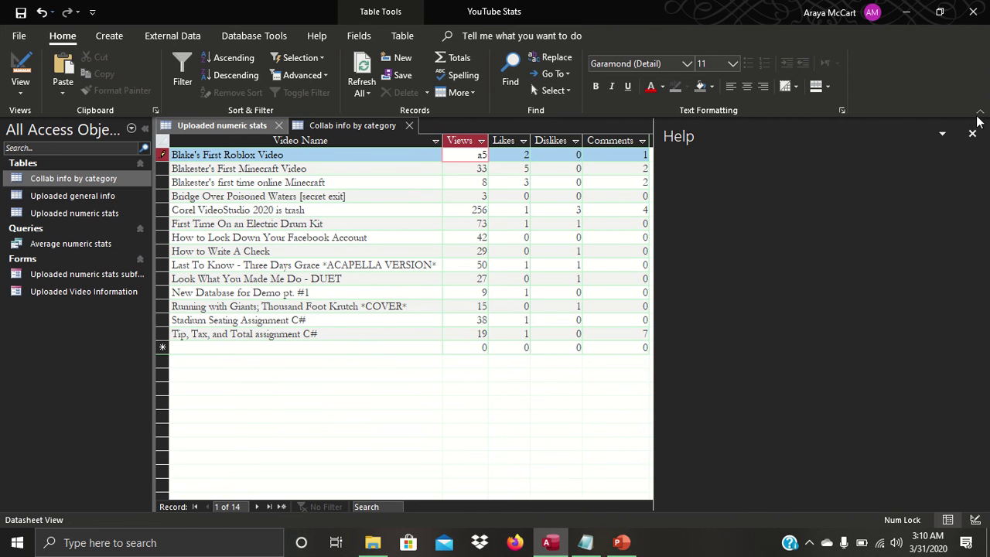
{"action": "left_click", "coordinate": [973, 134]}
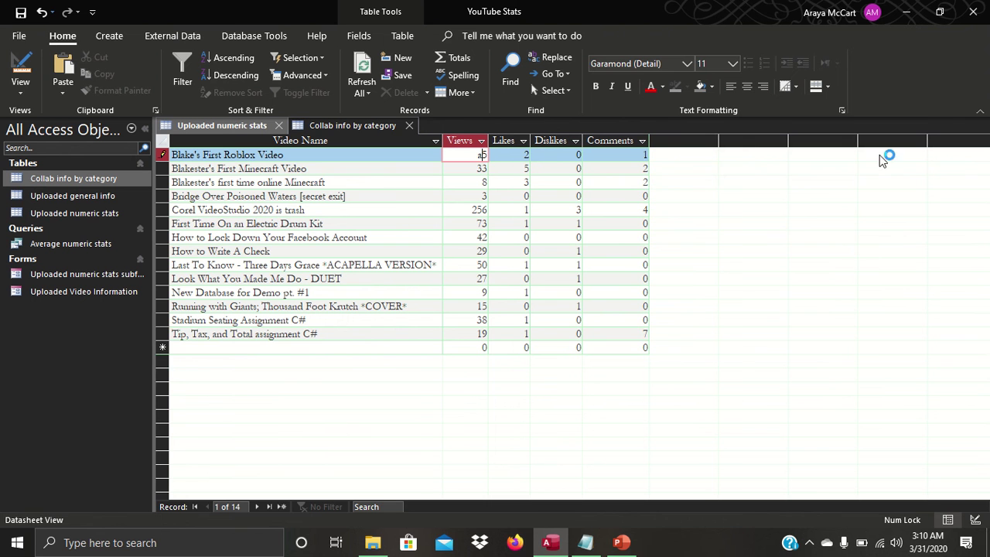
{"action": "key", "text": "Tab"}
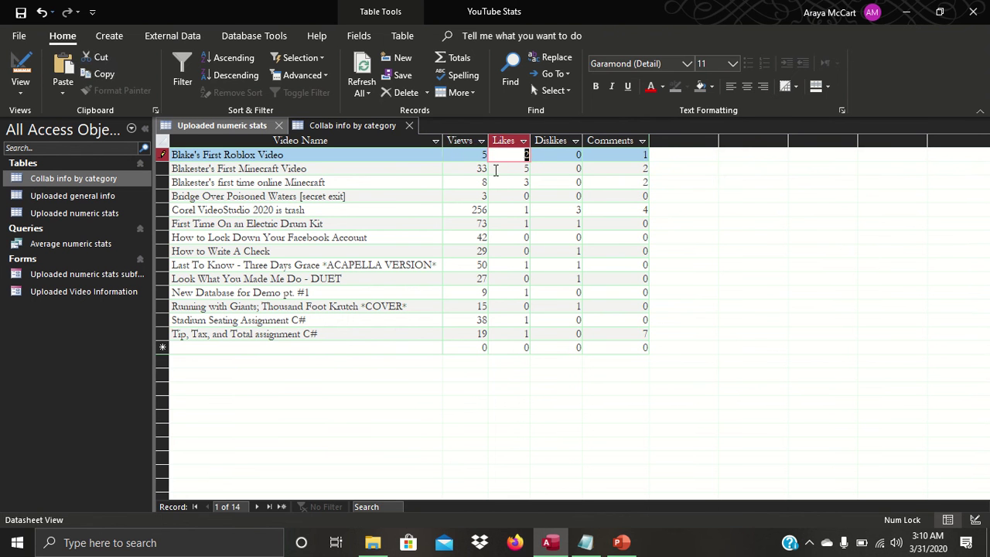
Examine the properties of the views, likes, dislikes and comments fields in Design view, and close the Uploaded numeric stats table.
{"action": "left_click", "coordinate": [21, 66]}
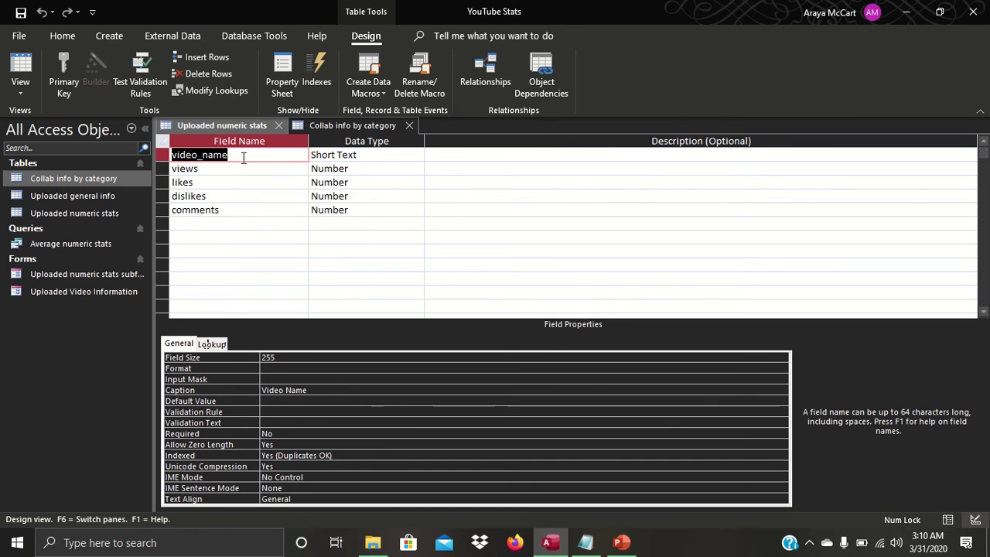
{"action": "left_click", "coordinate": [199, 170]}
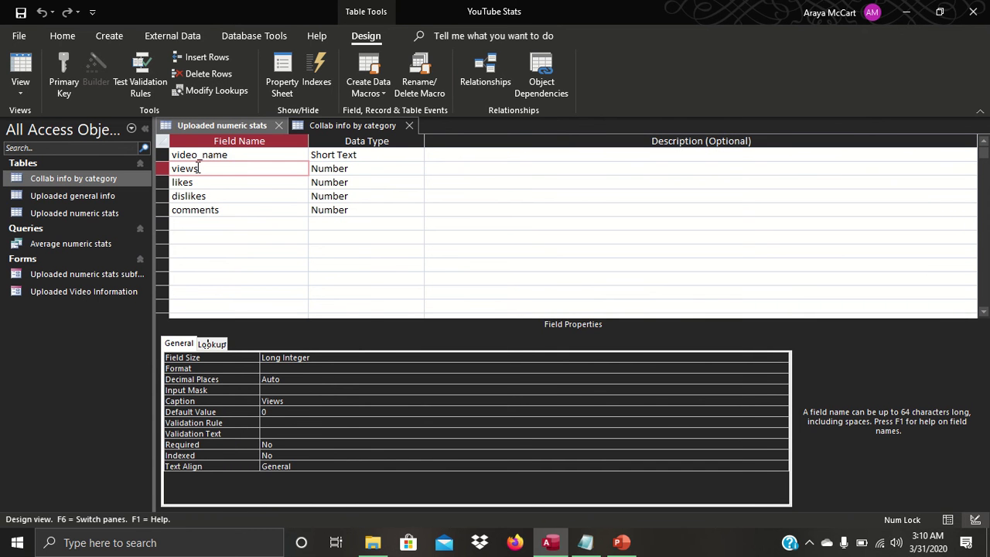
{"action": "key", "text": "Down"}
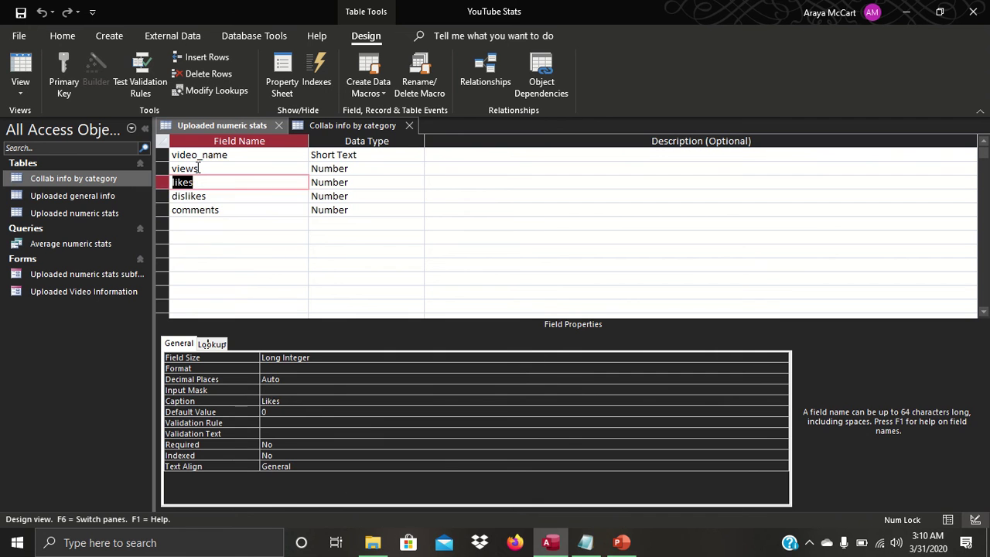
{"action": "key", "text": "Down"}
{"action": "key", "text": "Down"}
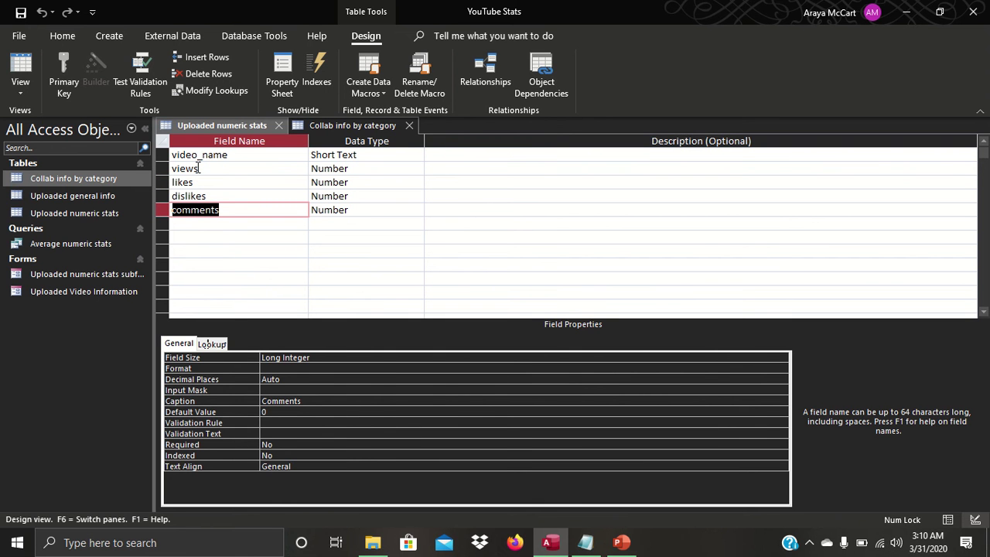
{"action": "left_click", "coordinate": [20, 65]}
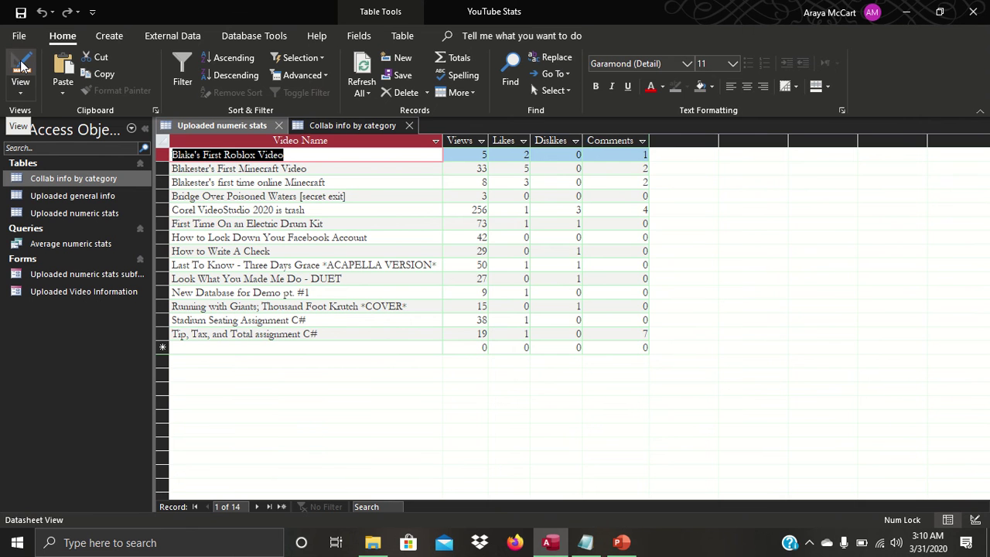
{"action": "left_click", "coordinate": [280, 126]}
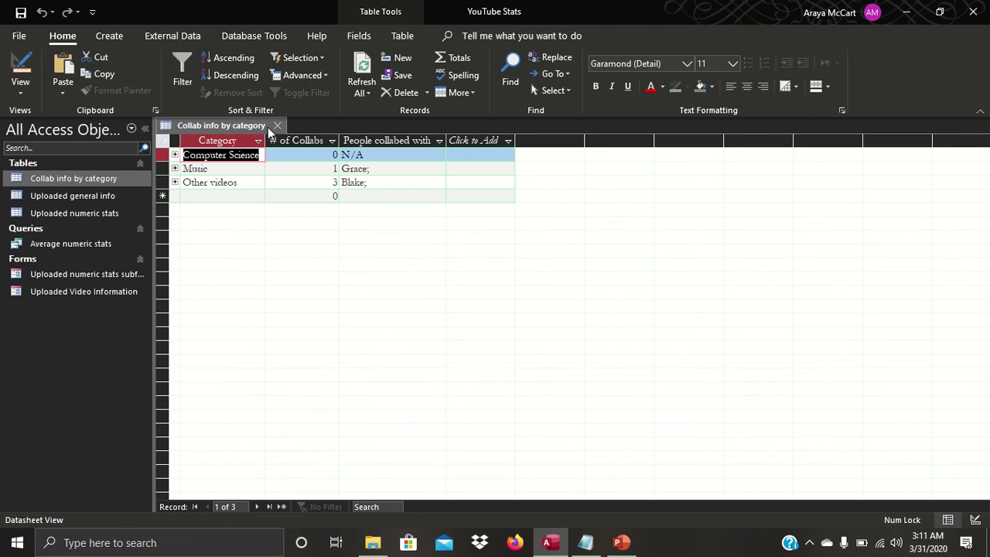
Examine the collab and names_collabed fields of the Collab info by category table in Design view, and close the table.
{"action": "left_click", "coordinate": [21, 71]}
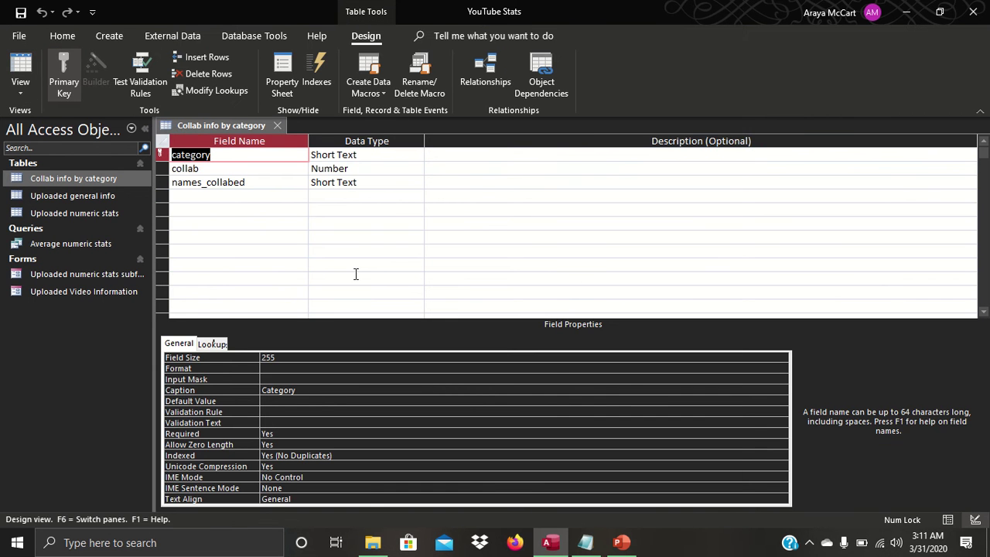
{"action": "left_click", "coordinate": [267, 170]}
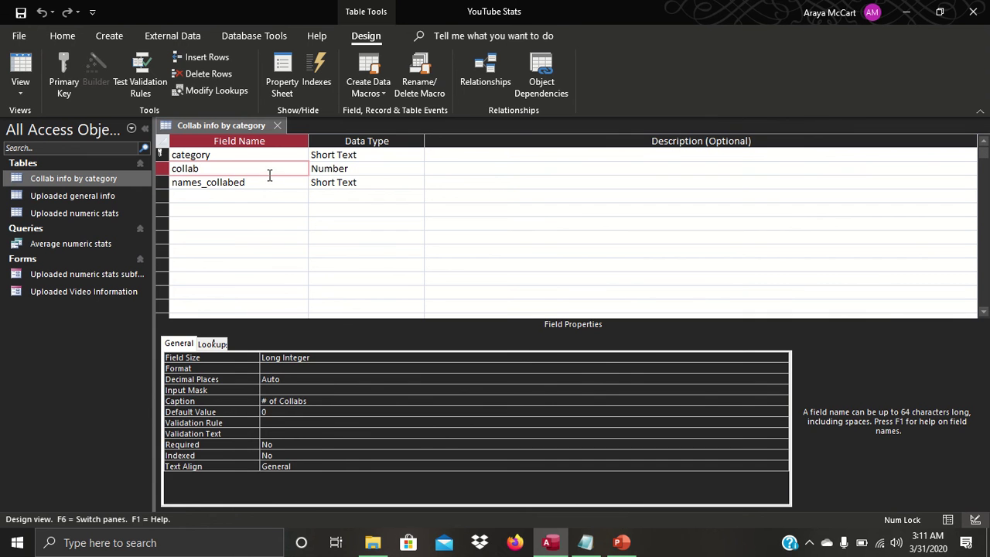
{"action": "left_click", "coordinate": [271, 182]}
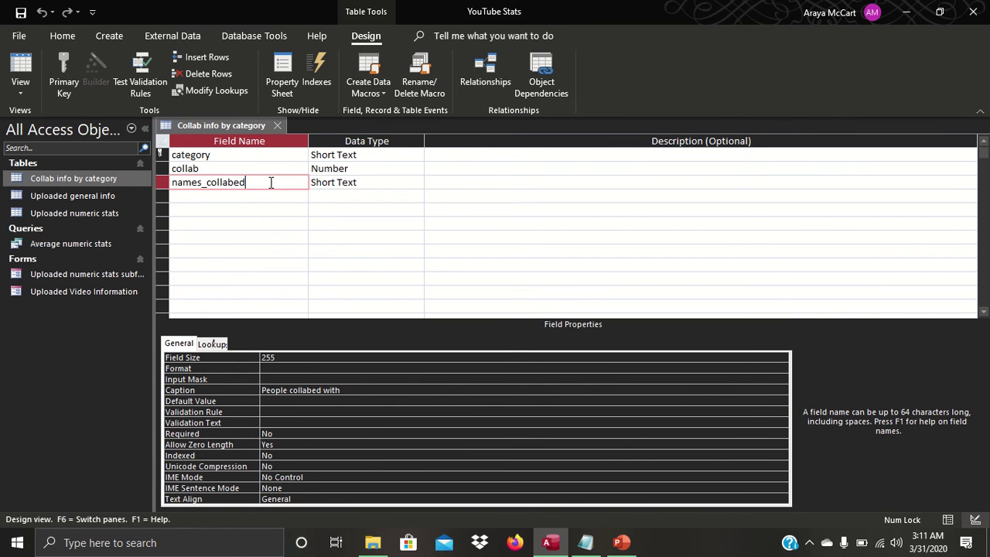
{"action": "left_click", "coordinate": [280, 124]}
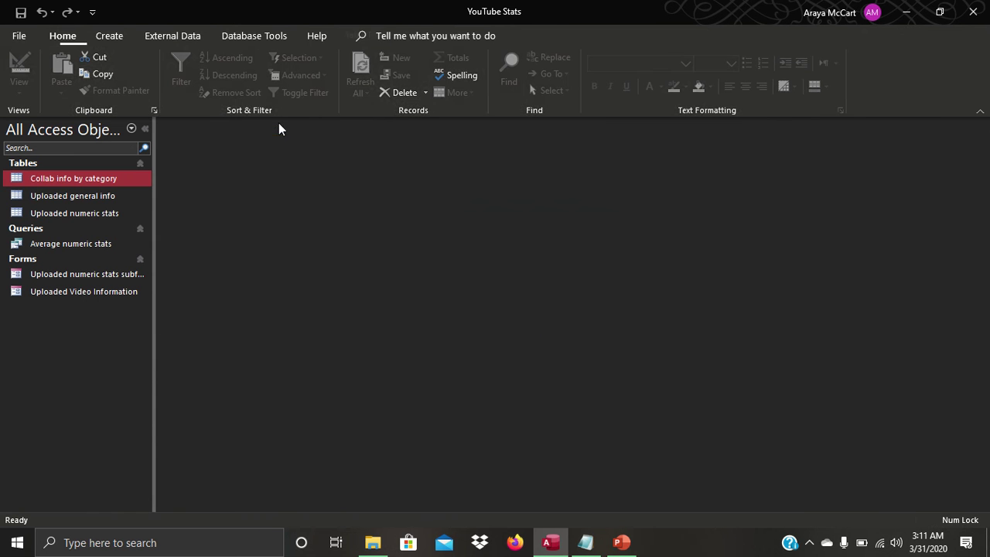
Run the Average numeric stats query and examine the Views, Likes and Dislikes averages for the first category.
{"action": "double_click", "coordinate": [61, 243]}
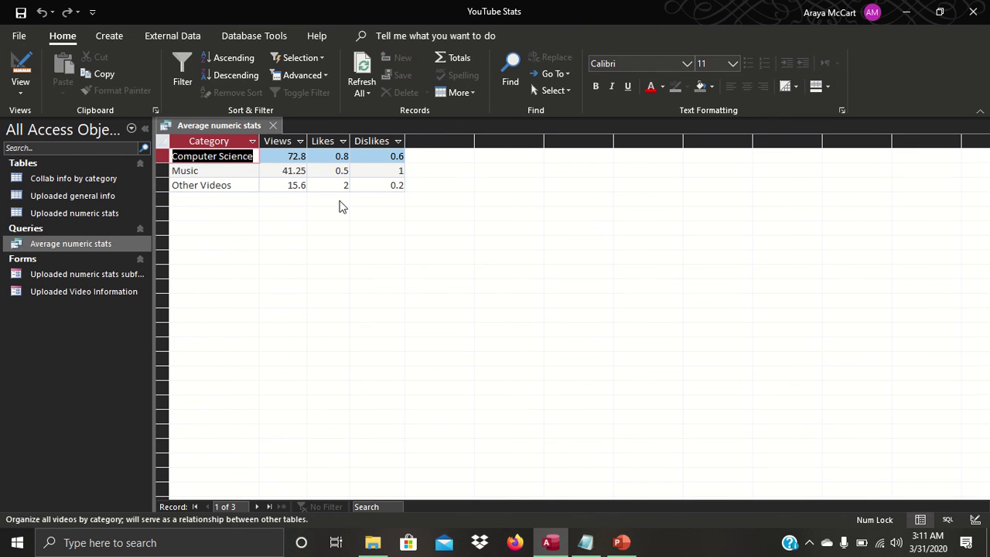
{"action": "key", "text": "Tab"}
{"action": "key", "text": "Tab"}
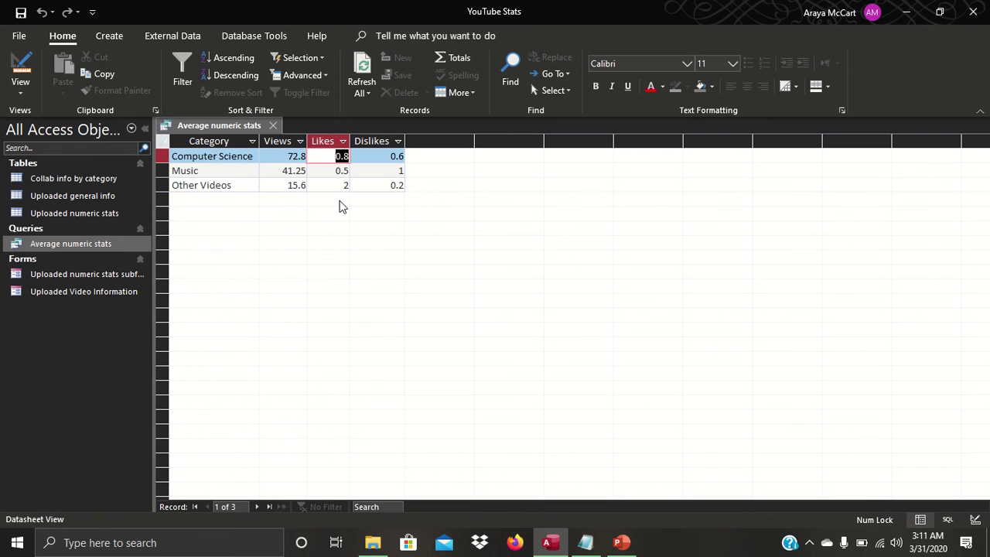
{"action": "key", "text": "Tab"}
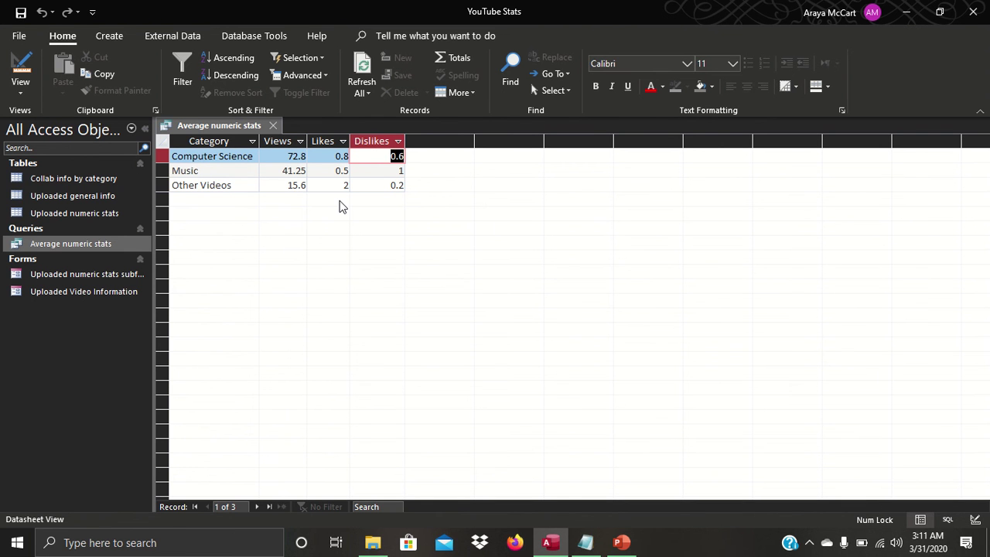
Examine the Views, Likes and Dislikes averages for the Music and Other Videos categories in the query results.
{"action": "key", "text": "Tab"}
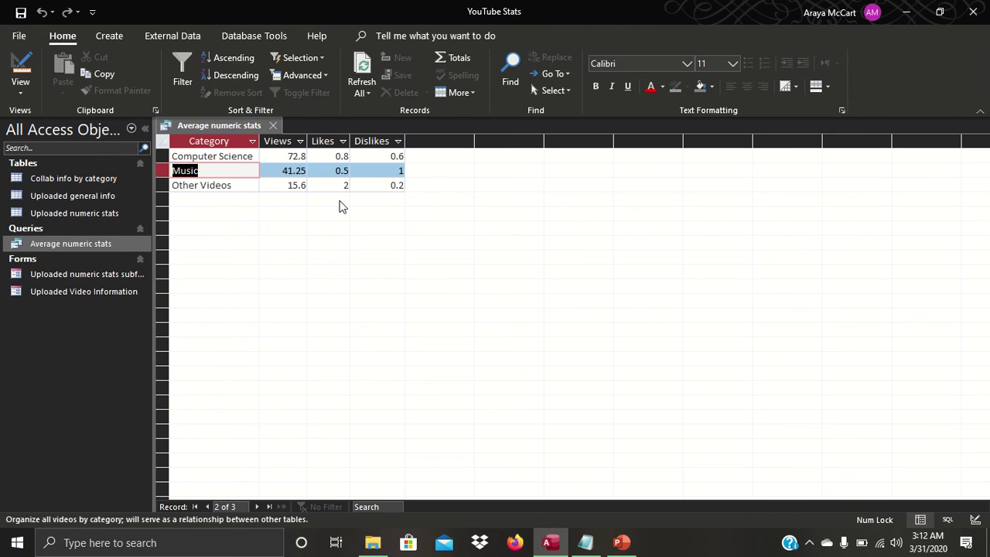
{"action": "key", "text": "Tab"}
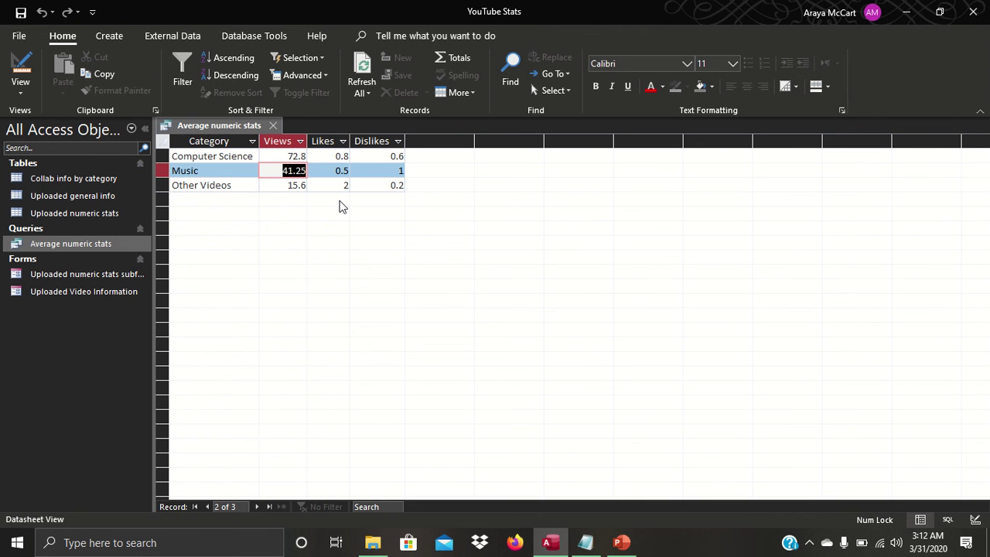
{"action": "key", "text": "Down"}
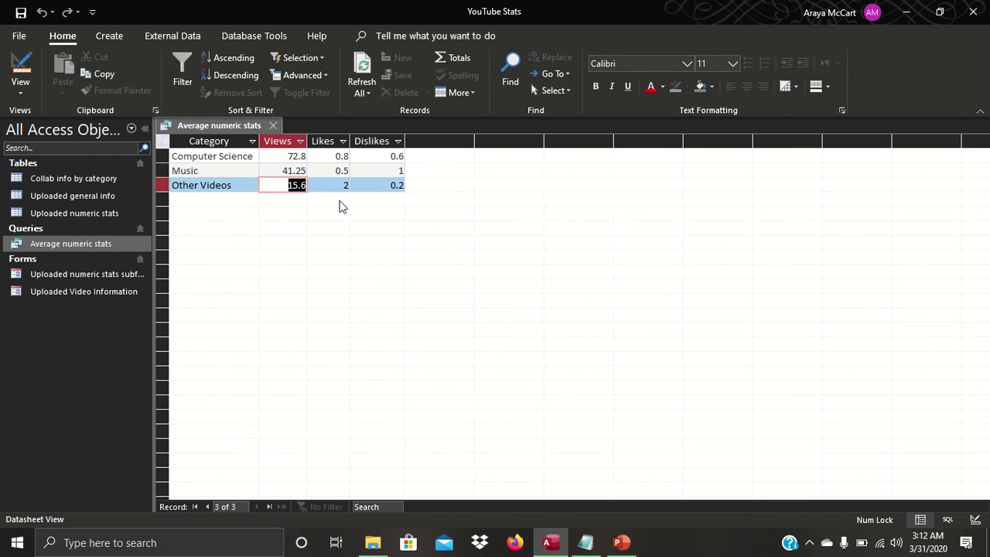
{"action": "key", "text": "Up"}
{"action": "key", "text": "Tab"}
{"action": "key", "text": "Tab"}
{"action": "key", "text": "Down"}
{"action": "key", "text": "shift+Tab"}
{"action": "key", "text": "shift+Tab"}
{"action": "key", "text": "shift+Tab"}
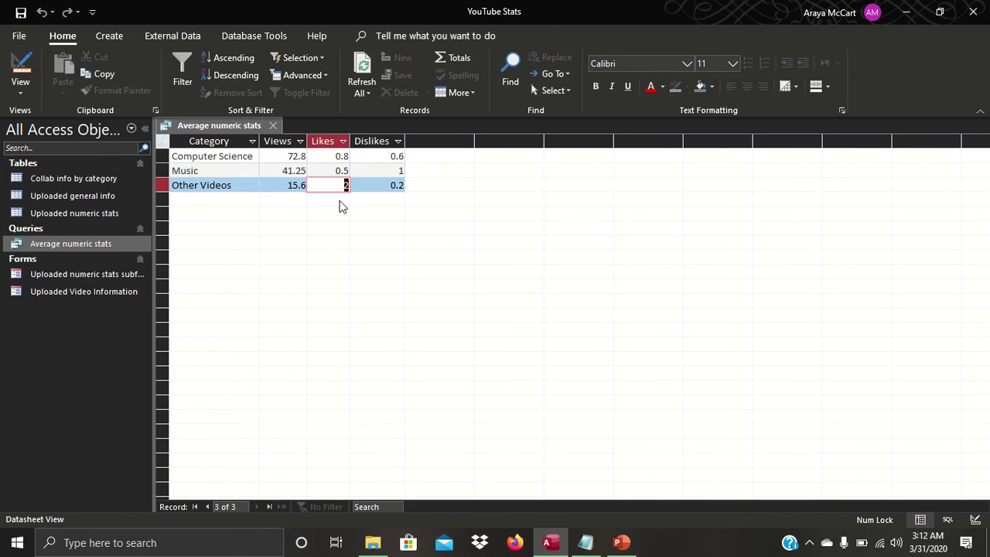
{"action": "key", "text": "Up"}
{"action": "key", "text": "Up"}
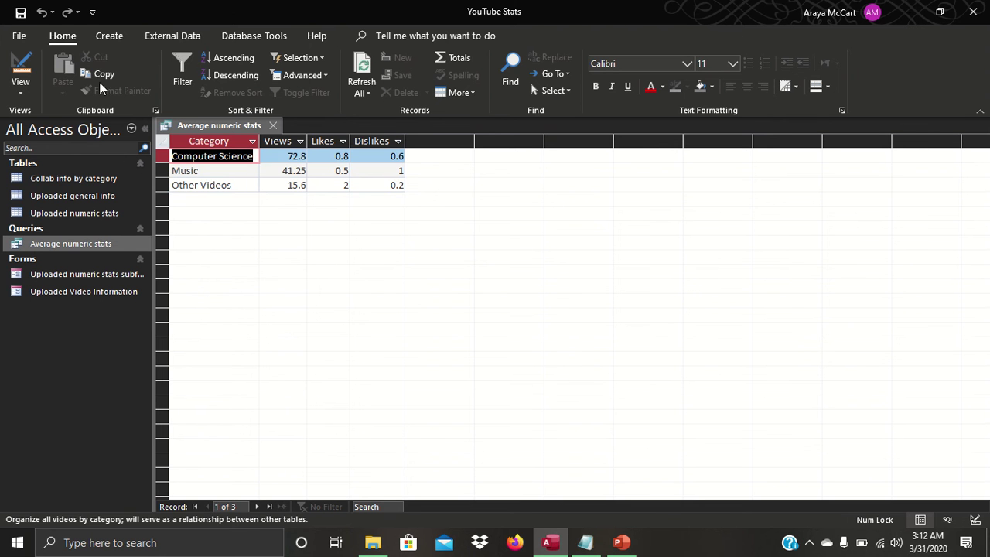
Examine the category and views columns of the Average numeric stats query in Design view, and run the query.
{"action": "left_click", "coordinate": [31, 67]}
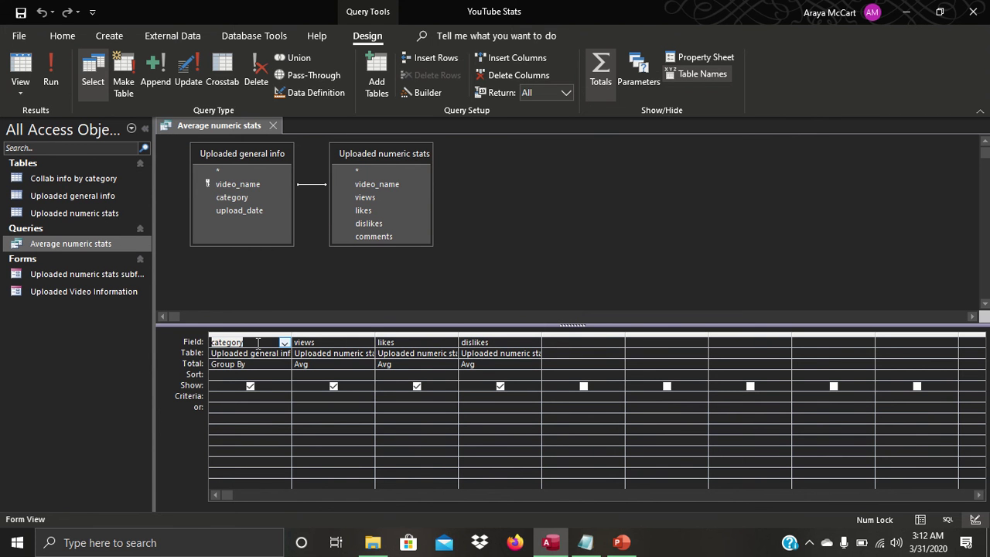
{"action": "left_click", "coordinate": [57, 86]}
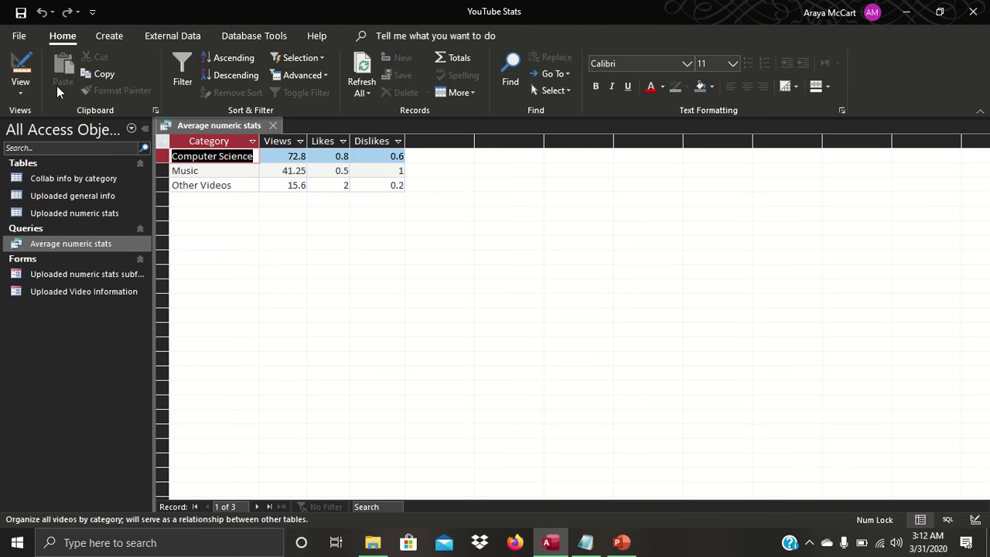
{"action": "left_click", "coordinate": [21, 63]}
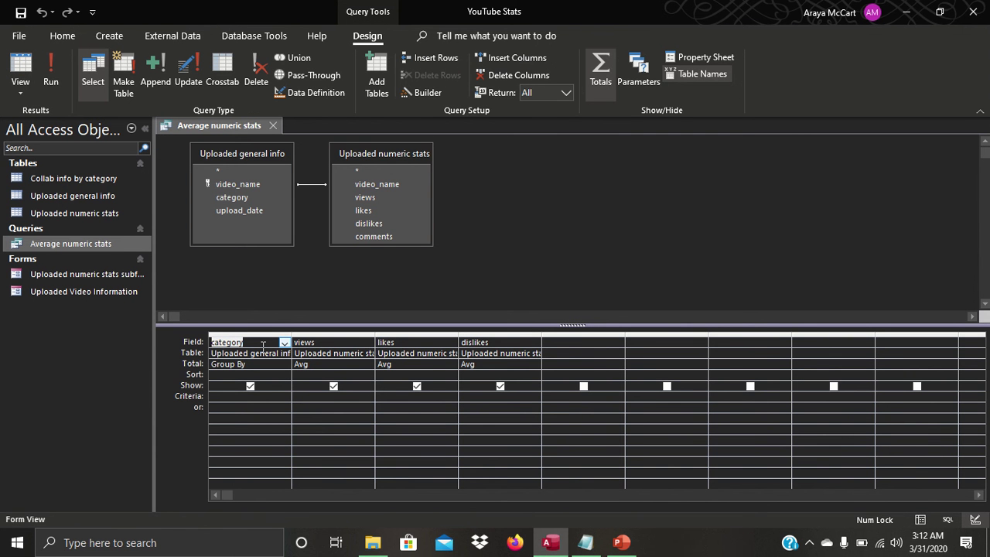
{"action": "key", "text": "Tab"}
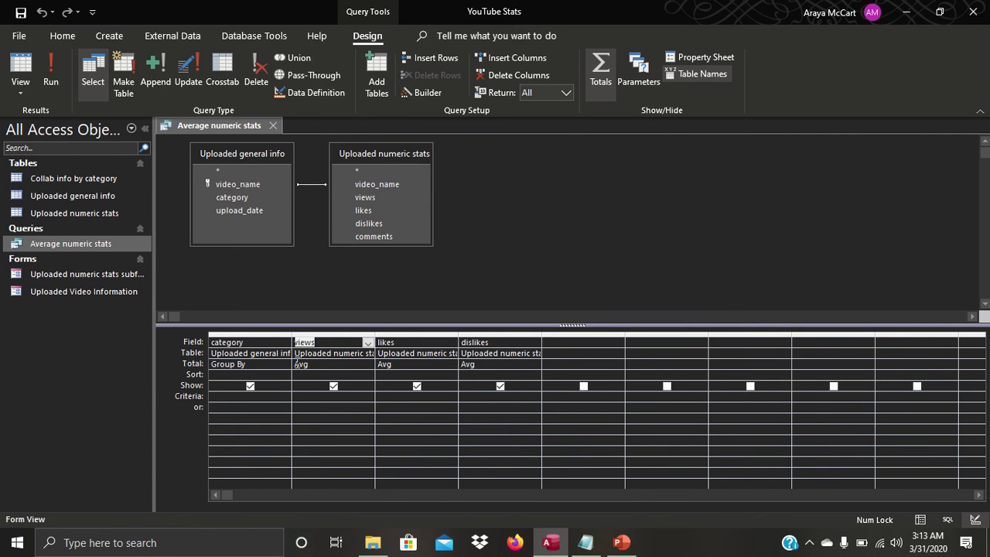
{"action": "left_click", "coordinate": [56, 71]}
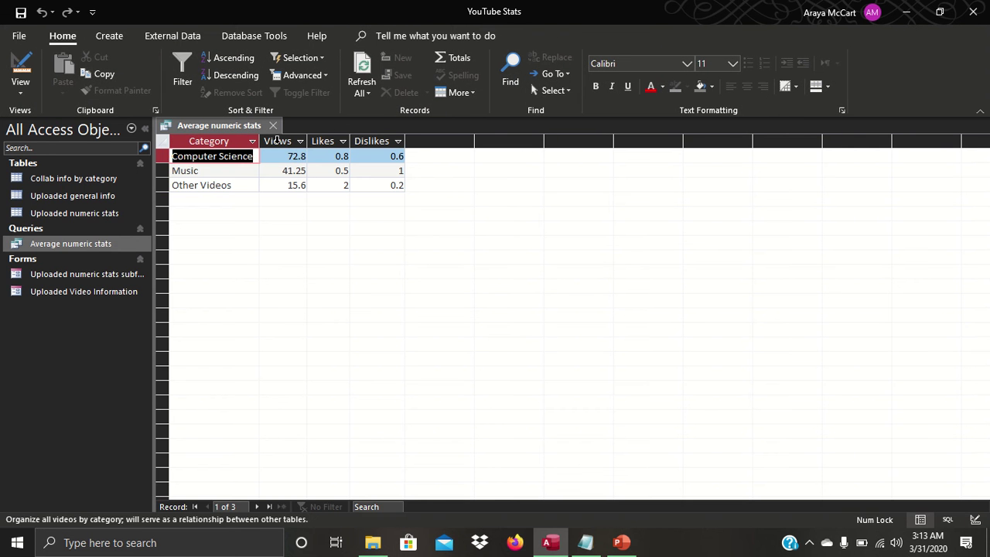
Sort the query's category field in Ascending order, run the query and return to its design.
{"action": "left_click", "coordinate": [22, 68]}
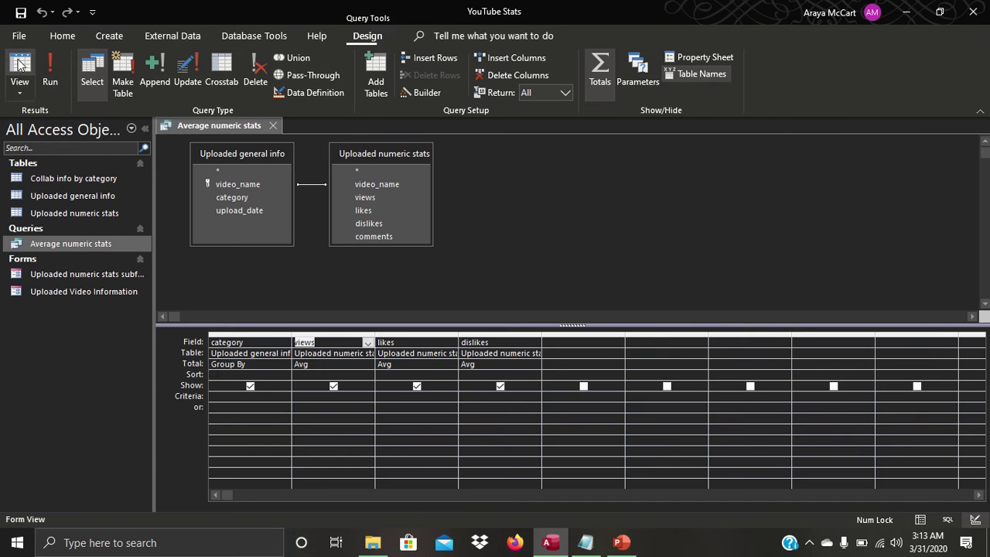
{"action": "left_click", "coordinate": [236, 378]}
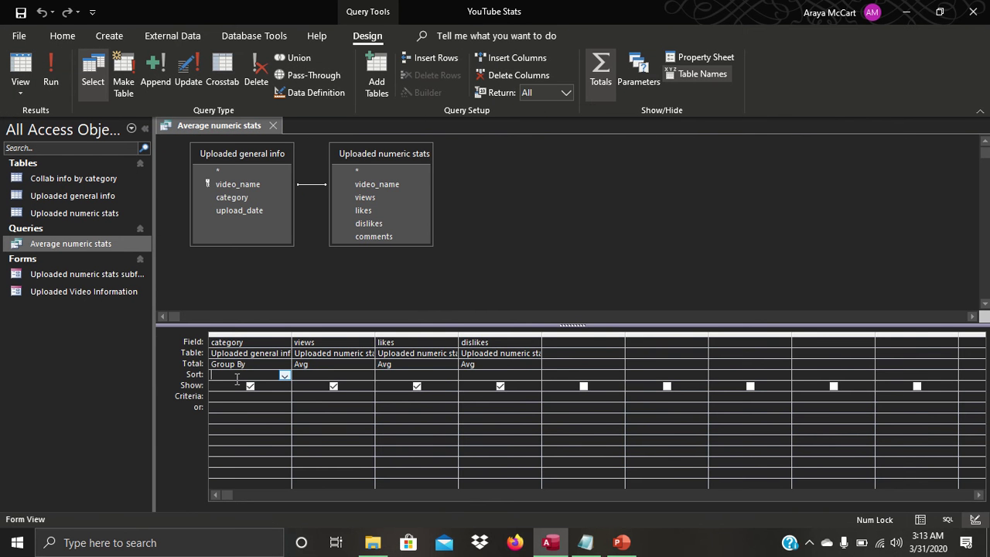
{"action": "left_click", "coordinate": [285, 376]}
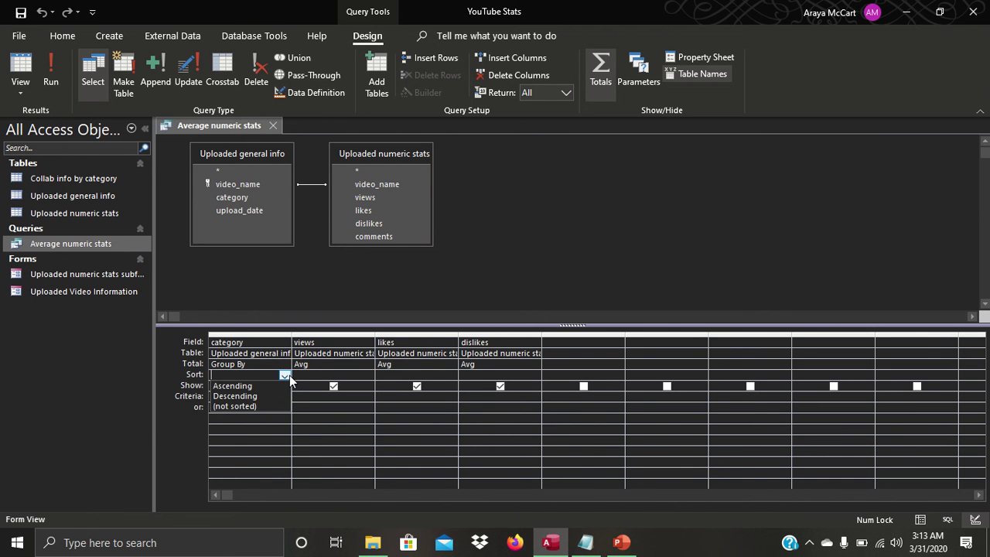
{"action": "left_click", "coordinate": [234, 387]}
{"action": "left_click", "coordinate": [54, 63]}
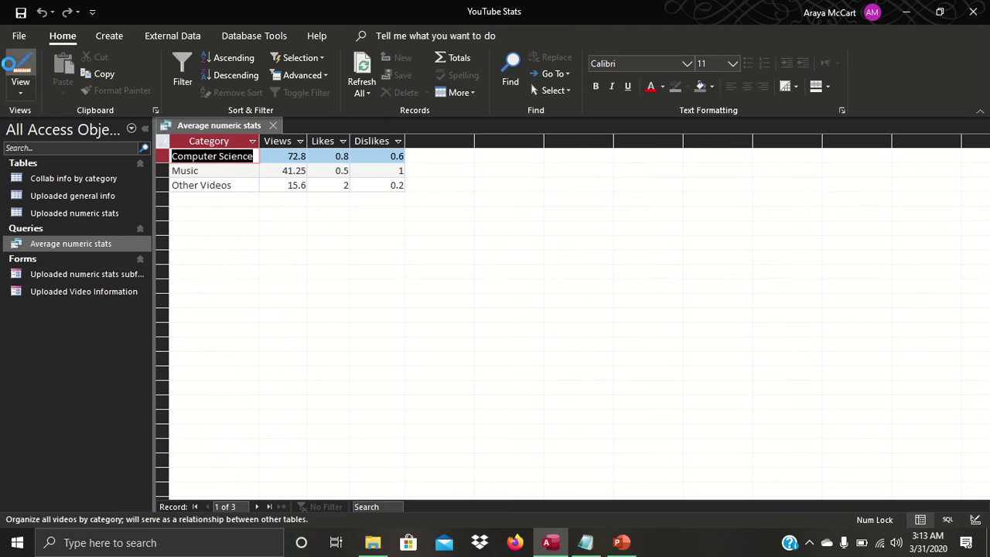
{"action": "left_click", "coordinate": [20, 68]}
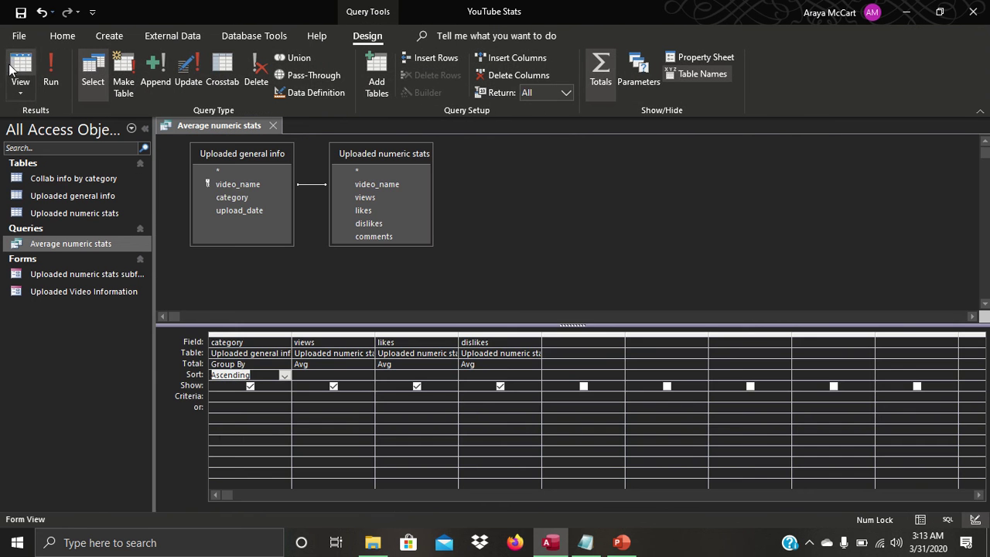
Save and close the Average numeric stats query.
{"action": "right_click", "coordinate": [236, 124]}
{"action": "key", "text": "Escape"}
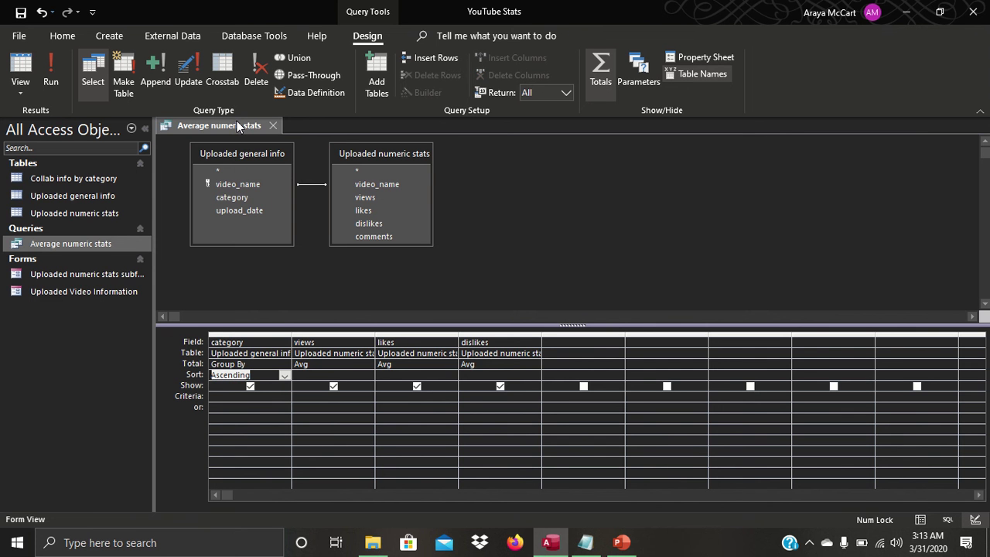
{"action": "right_click", "coordinate": [236, 126]}
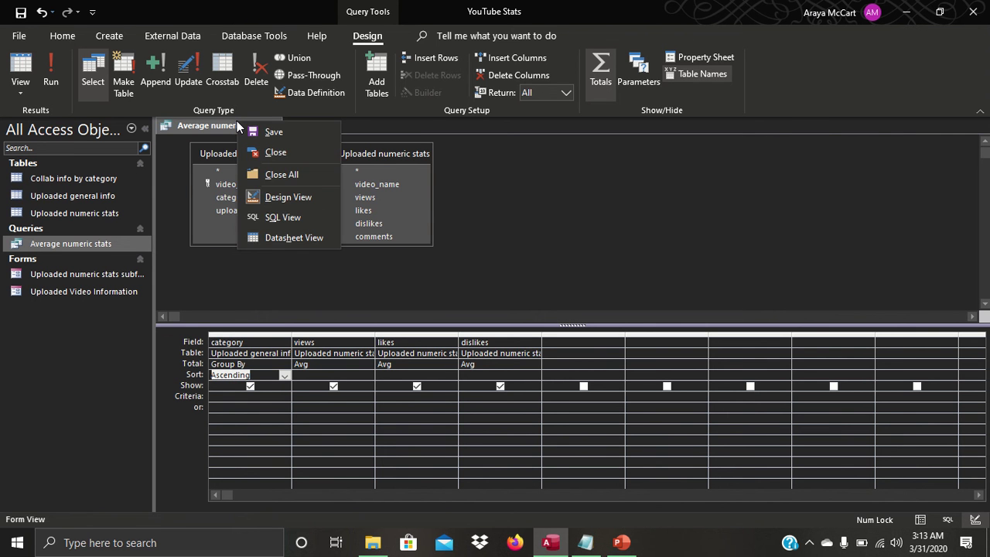
{"action": "key", "text": "Down"}
{"action": "key", "text": "Down"}
{"action": "key", "text": "Return"}
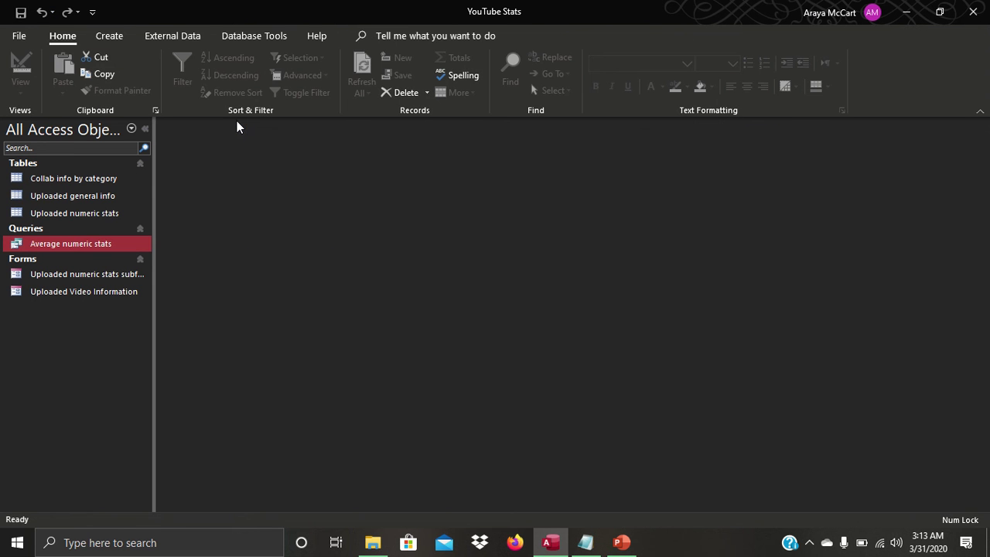
Open the Uploaded Video Information form, browse its records through to the blank new one, and return to the last video.
{"action": "left_click", "coordinate": [85, 298]}
{"action": "double_click", "coordinate": [86, 297]}
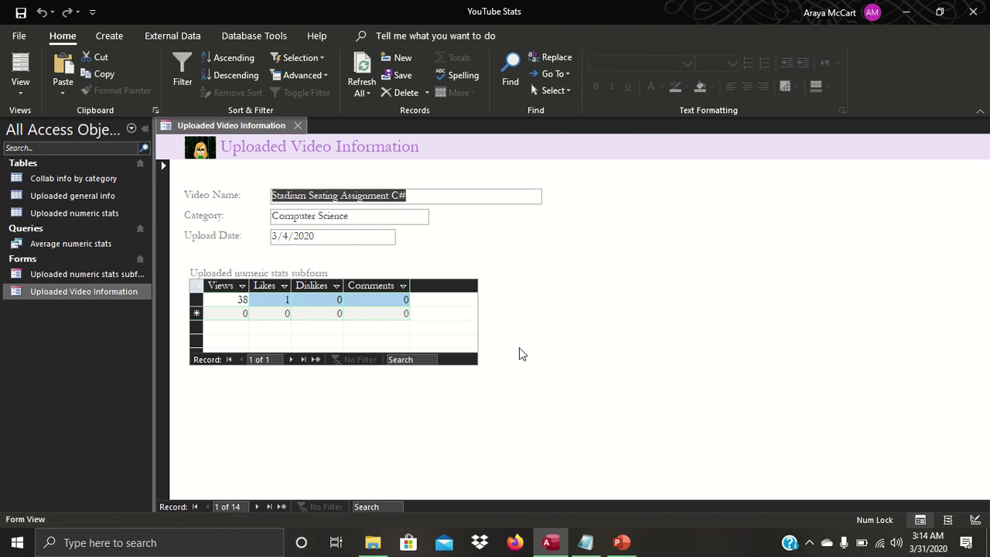
{"action": "left_click", "coordinate": [258, 507]}
{"action": "left_click", "coordinate": [258, 506]}
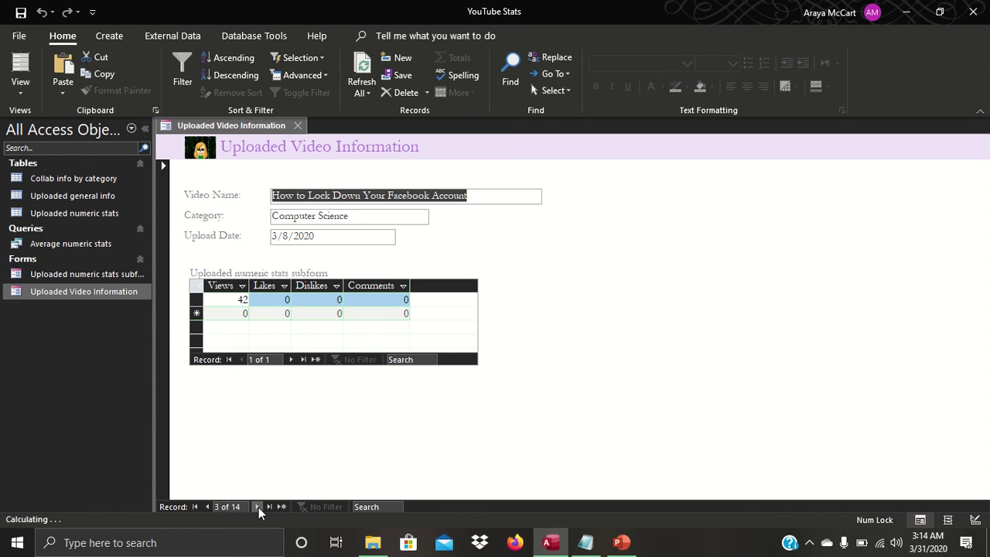
{"action": "left_click", "coordinate": [257, 507]}
{"action": "left_click", "coordinate": [258, 507]}
{"action": "left_click", "coordinate": [258, 507]}
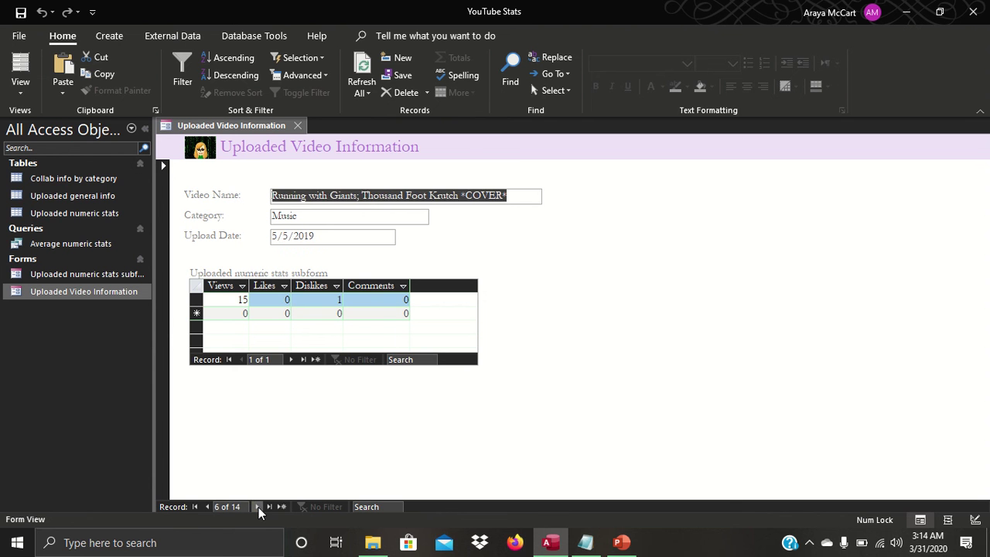
{"action": "left_click", "coordinate": [258, 507]}
{"action": "left_click", "coordinate": [258, 507]}
{"action": "left_click", "coordinate": [258, 507]}
{"action": "left_click", "coordinate": [258, 507]}
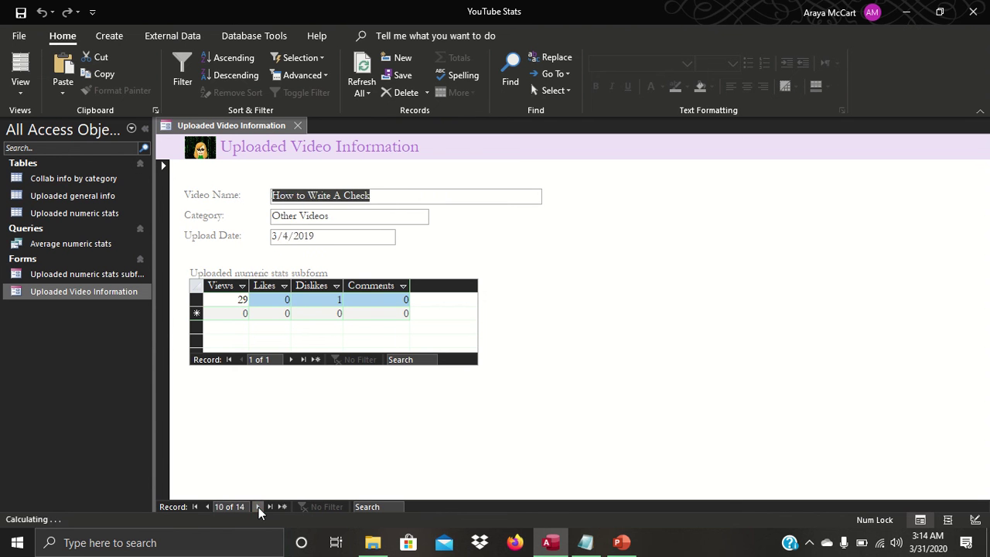
{"action": "left_click", "coordinate": [257, 506]}
{"action": "left_click", "coordinate": [258, 506]}
{"action": "left_click", "coordinate": [258, 507]}
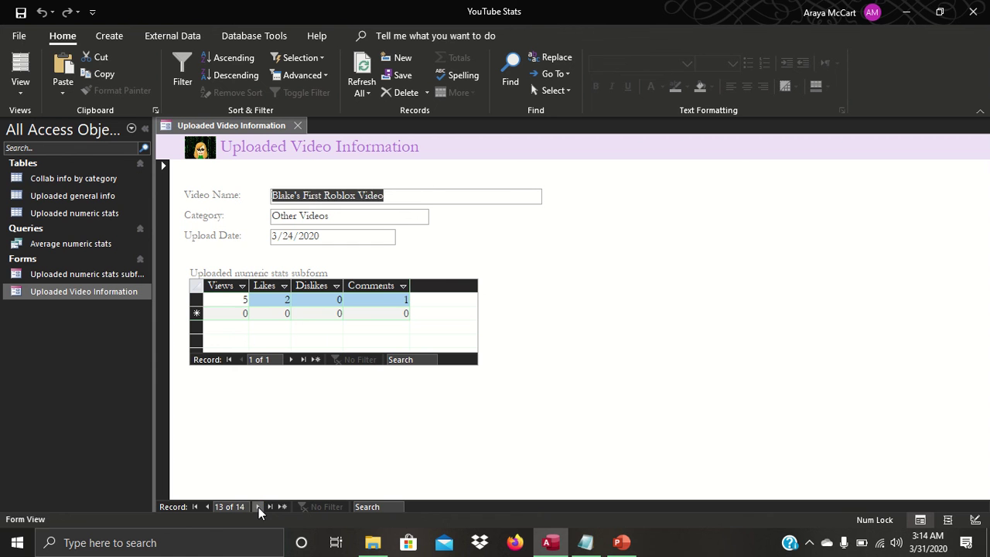
{"action": "left_click", "coordinate": [257, 507]}
{"action": "left_click", "coordinate": [258, 507]}
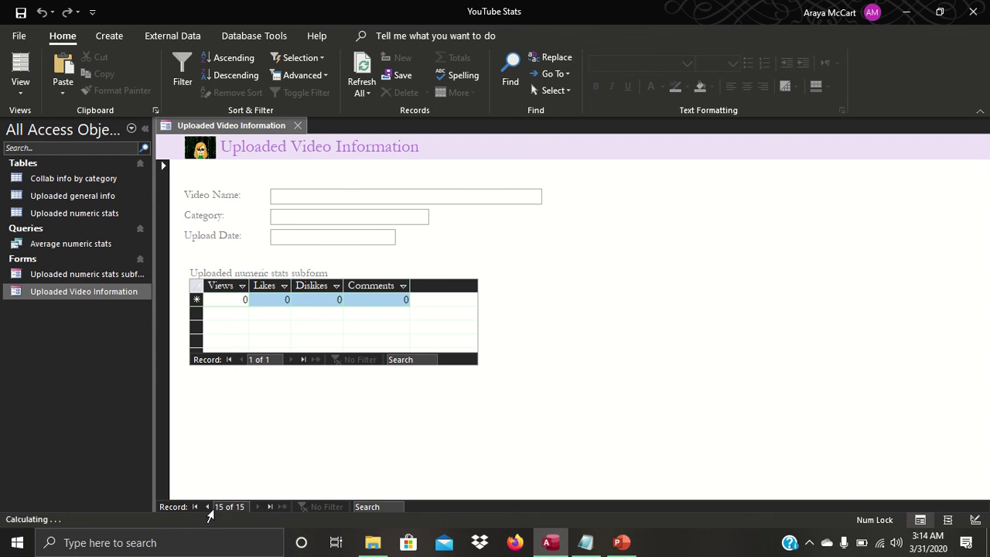
{"action": "left_click", "coordinate": [207, 507]}
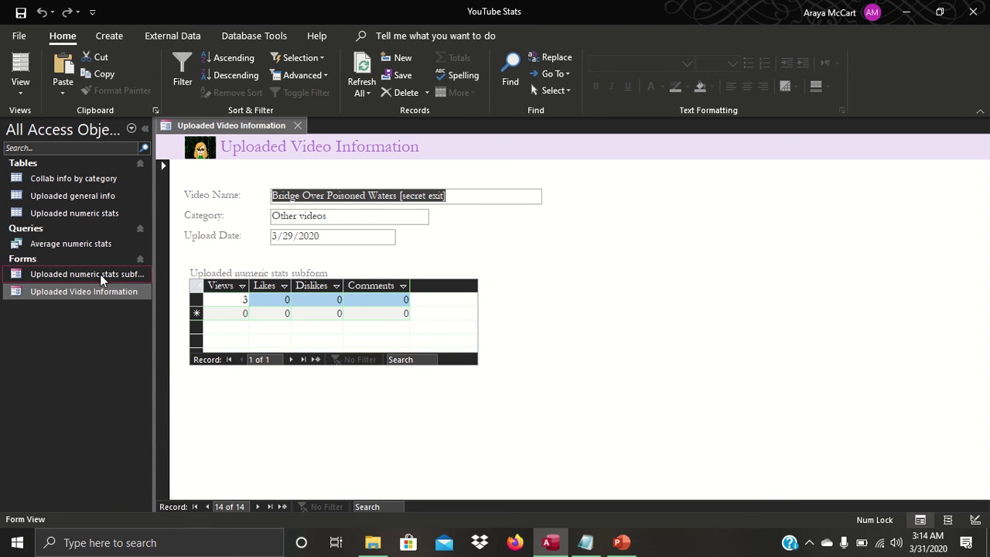
Open the Uploaded numeric stats subform on its own and select its first five records.
{"action": "left_click", "coordinate": [116, 286]}
{"action": "double_click", "coordinate": [119, 276]}
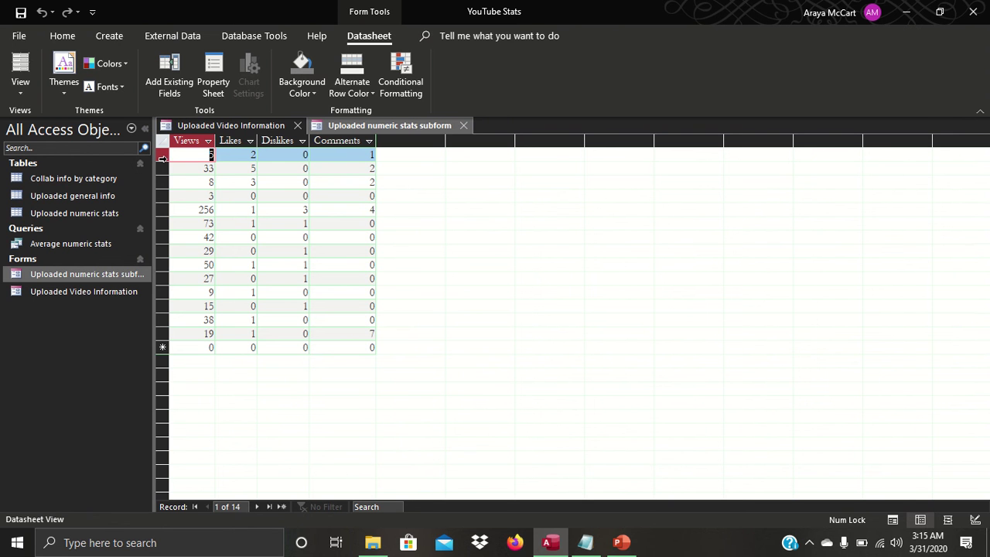
{"action": "left_click", "coordinate": [161, 158]}
{"action": "left_click_drag", "start_coordinate": [161, 158], "coordinate": [160, 209]}
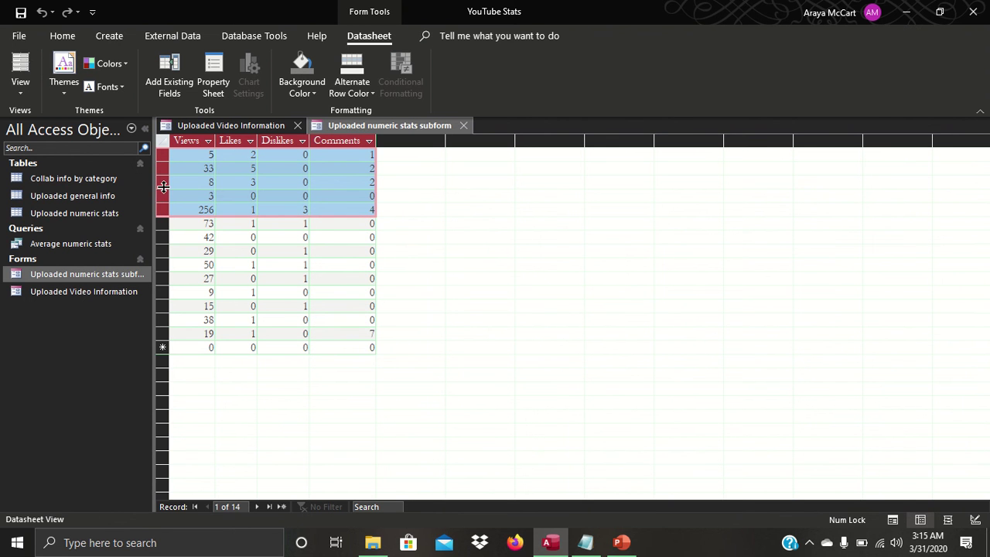
Return to the Uploaded Video Information form and go to record 5.
{"action": "left_click", "coordinate": [231, 125]}
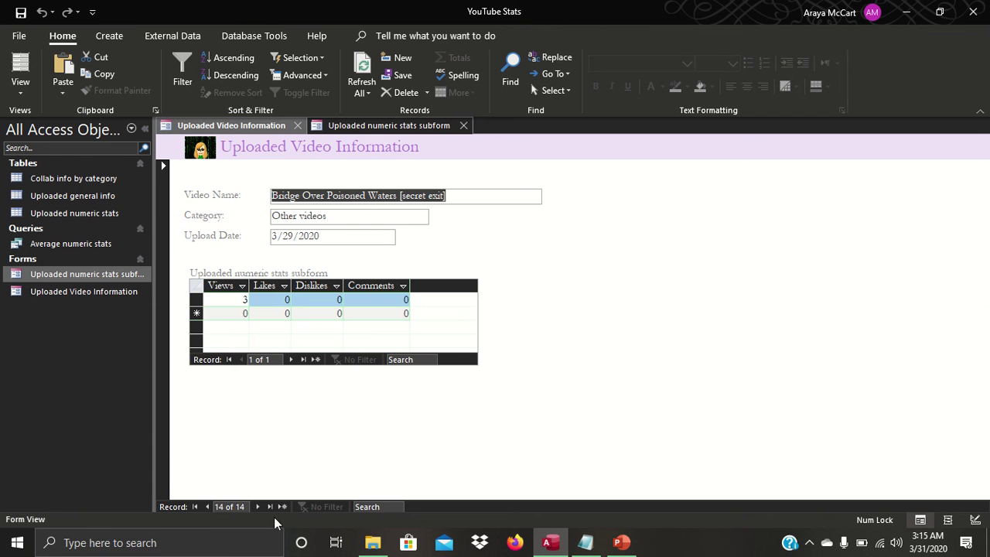
{"action": "left_click", "coordinate": [222, 507]}
{"action": "key", "text": "BackSpace"}
{"action": "key", "text": "BackSpace"}
{"action": "type", "text": "5"}
{"action": "key", "text": "Return"}
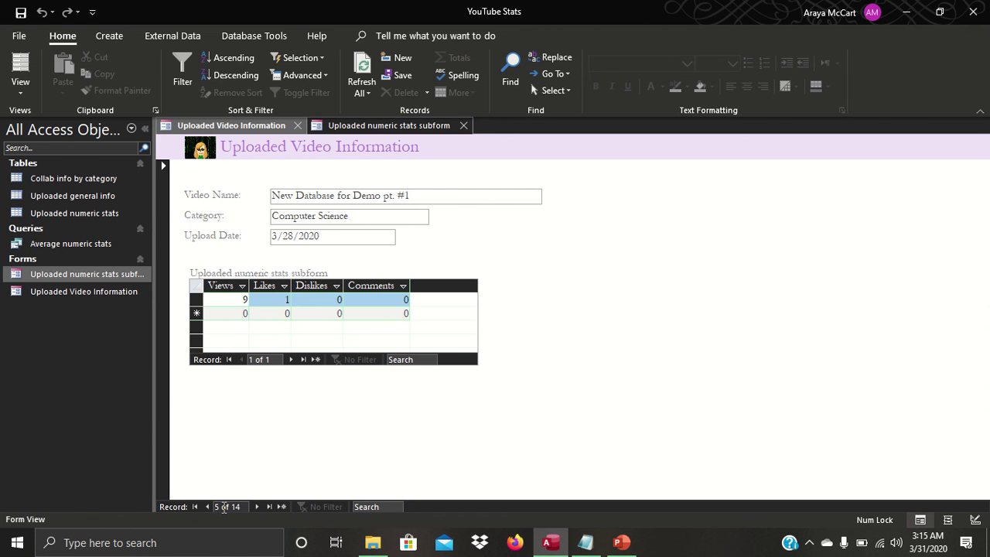
{"action": "left_click", "coordinate": [223, 507]}
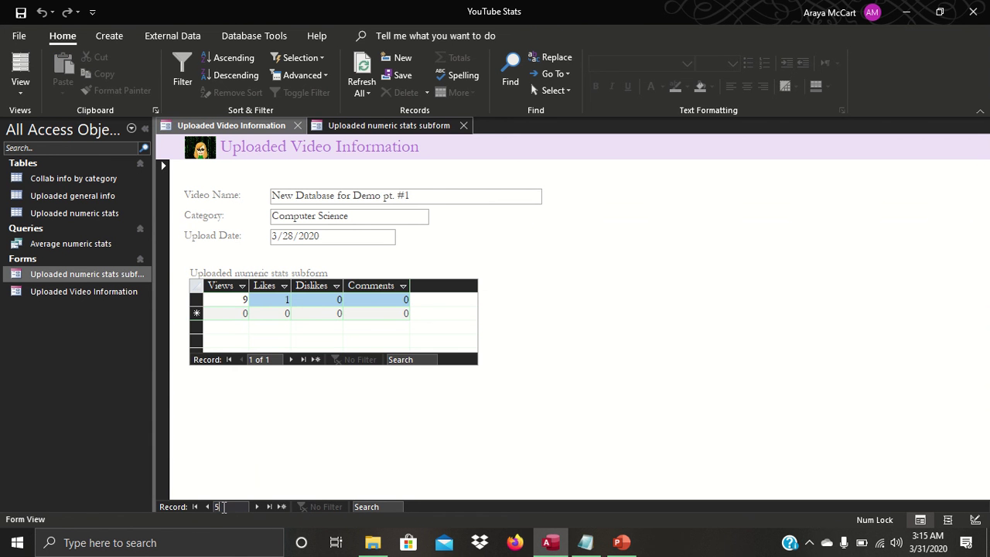
Compare the Uploaded numeric stats subform's records with the Uploaded Video Information form, and close the subform.
{"action": "left_click", "coordinate": [386, 126]}
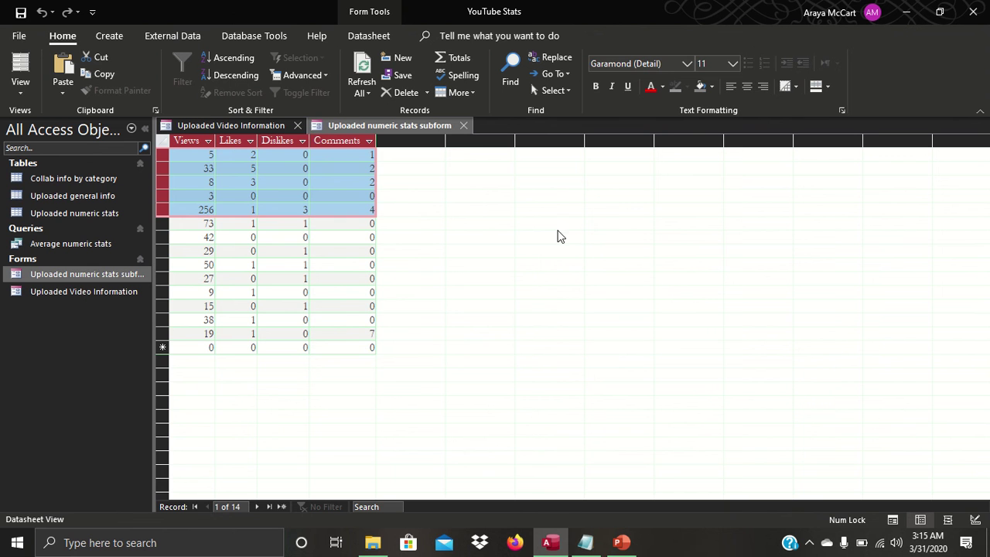
{"action": "left_click", "coordinate": [300, 184]}
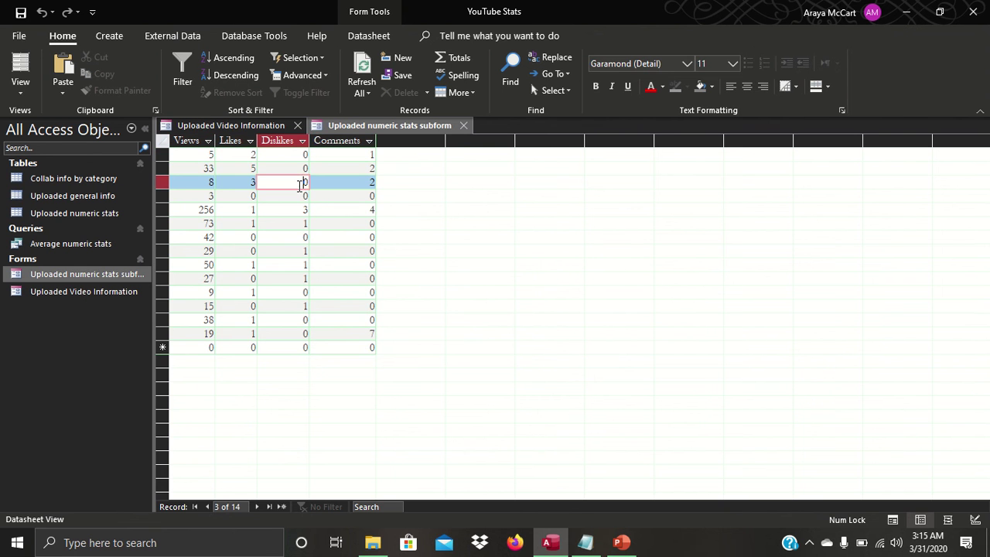
{"action": "left_click", "coordinate": [232, 126]}
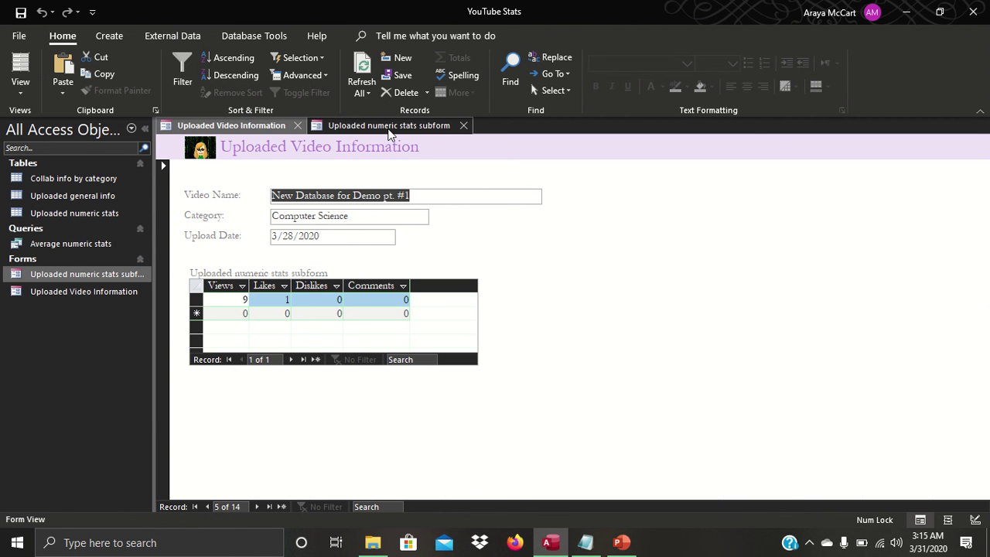
{"action": "left_click", "coordinate": [318, 125]}
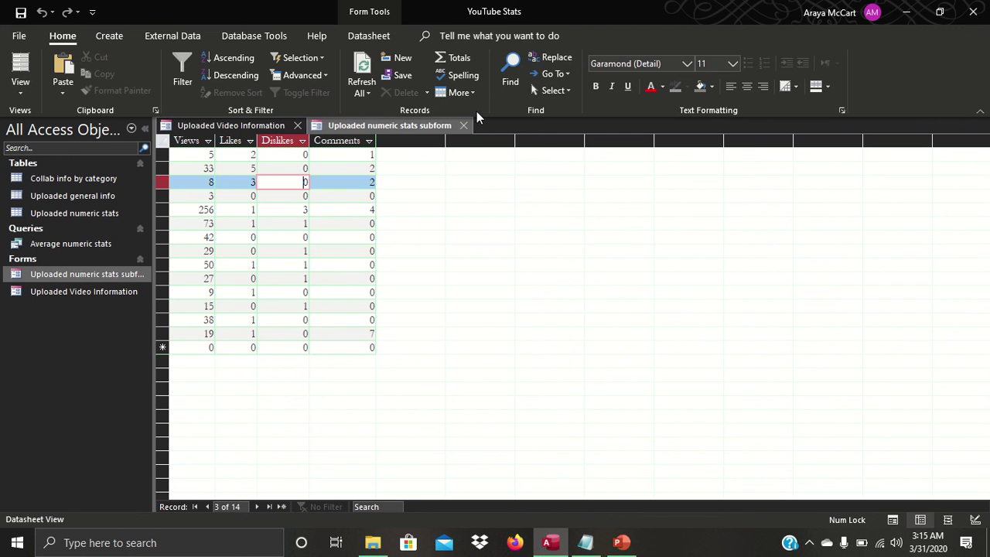
{"action": "left_click", "coordinate": [462, 126]}
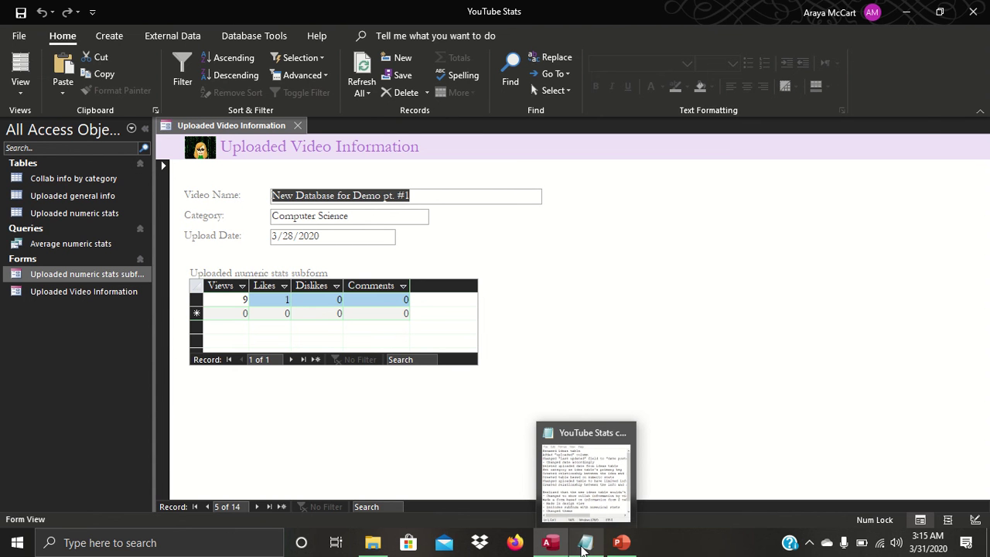
Bring up the YouTube Stats changes notes in Notepad, widen the window to read them, and return to the database.
{"action": "left_click", "coordinate": [582, 547]}
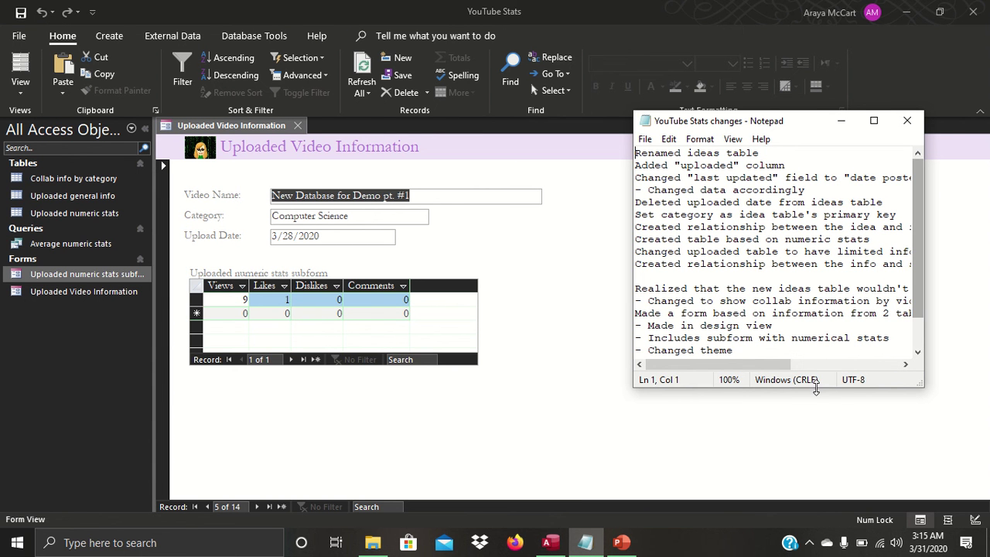
{"action": "left_click_drag", "start_coordinate": [634, 265], "coordinate": [548, 283]}
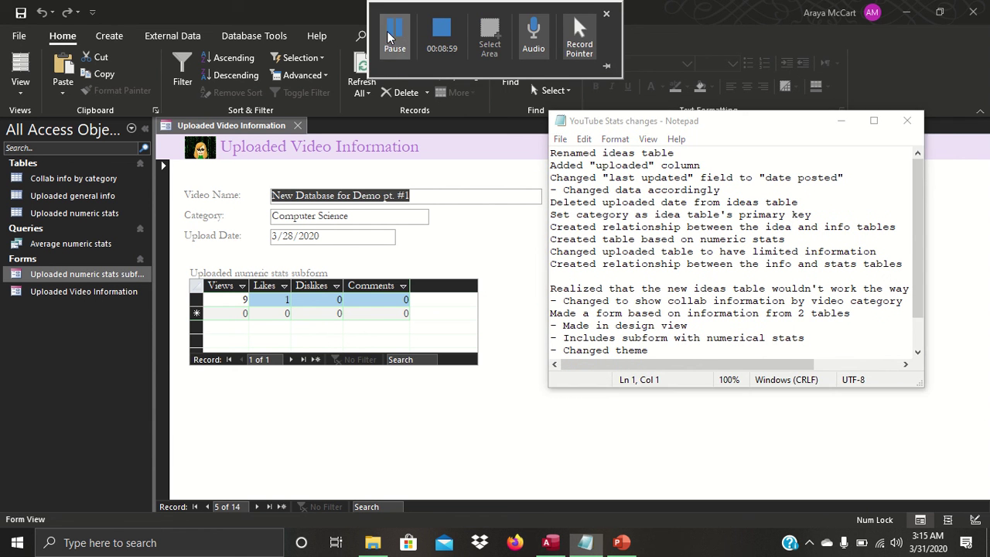
{"action": "left_click", "coordinate": [634, 290]}
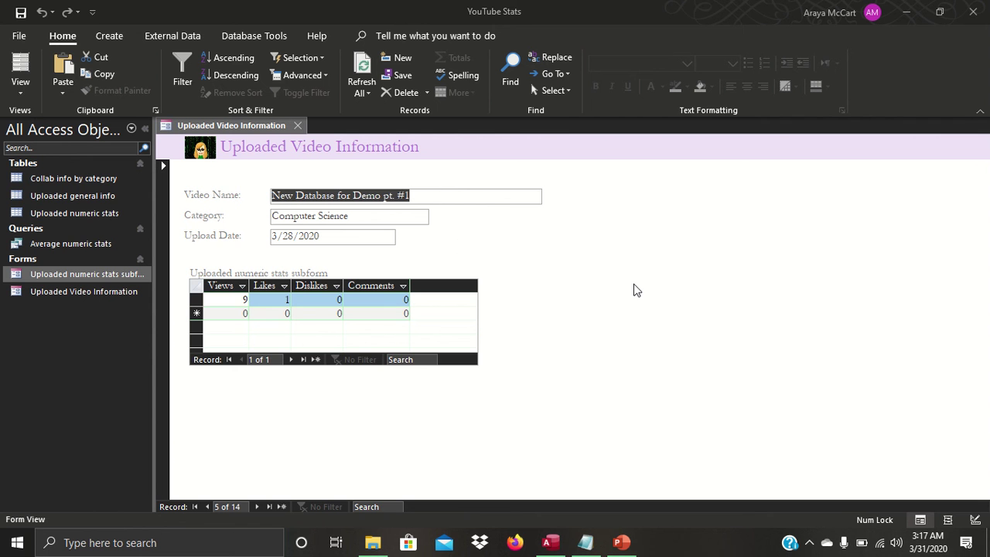
Open the Uploaded general info and Uploaded numeric stats tables, and close the Uploaded Video Information form.
{"action": "left_click", "coordinate": [81, 198]}
{"action": "double_click", "coordinate": [83, 216]}
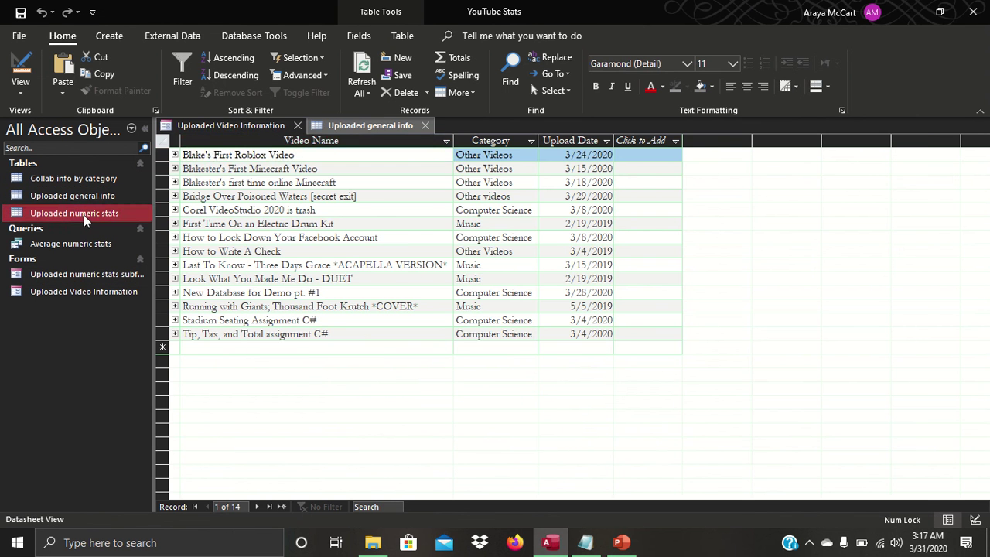
{"action": "left_click", "coordinate": [297, 126]}
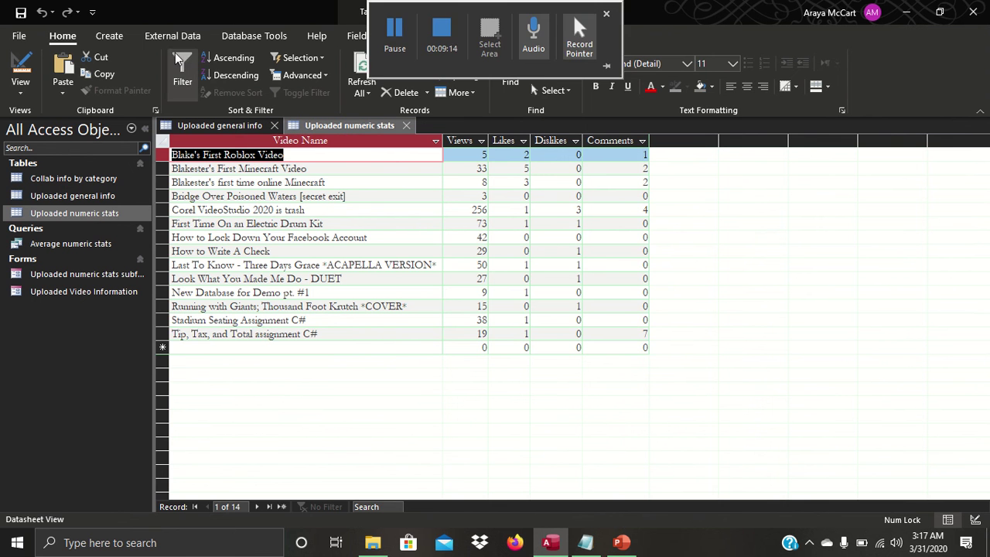
Open the database relationships, preview the relationship report, and close the report without saving it.
{"action": "left_click", "coordinate": [243, 35]}
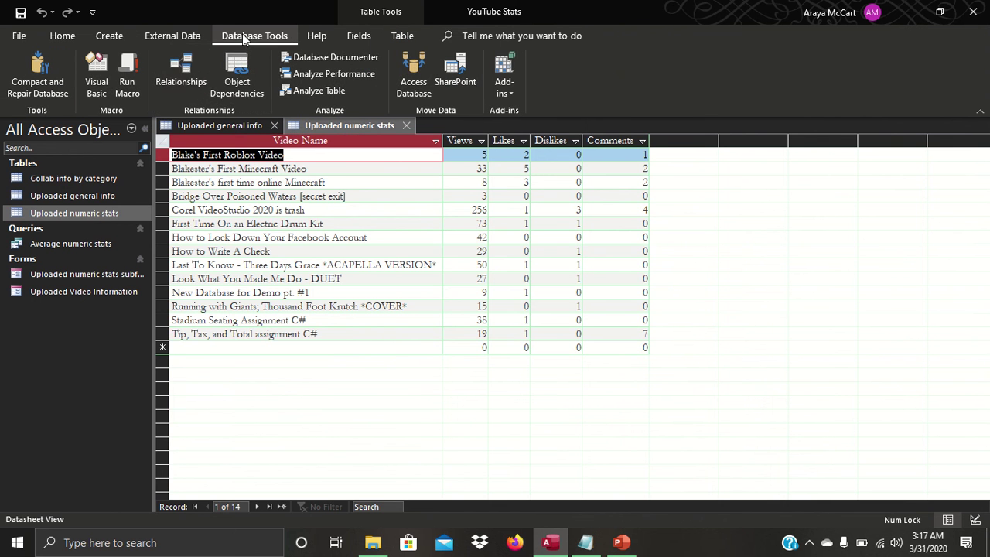
{"action": "left_click", "coordinate": [182, 68]}
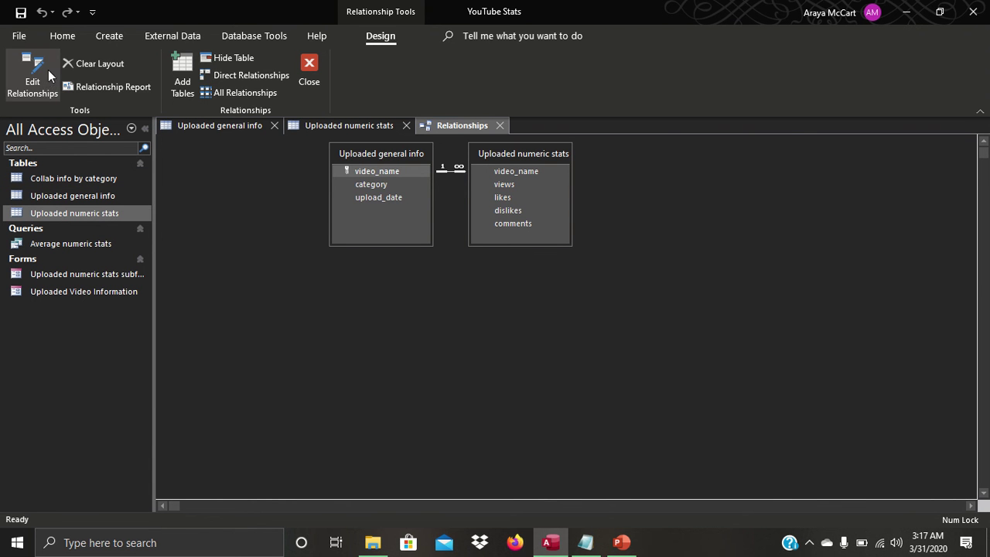
{"action": "left_click", "coordinate": [114, 87]}
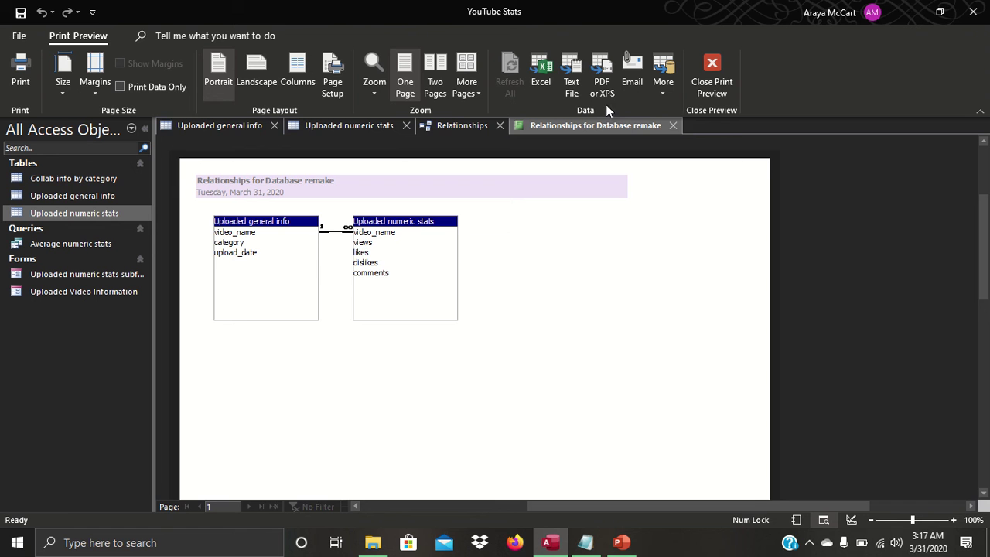
{"action": "left_click", "coordinate": [673, 125]}
{"action": "left_click", "coordinate": [502, 311]}
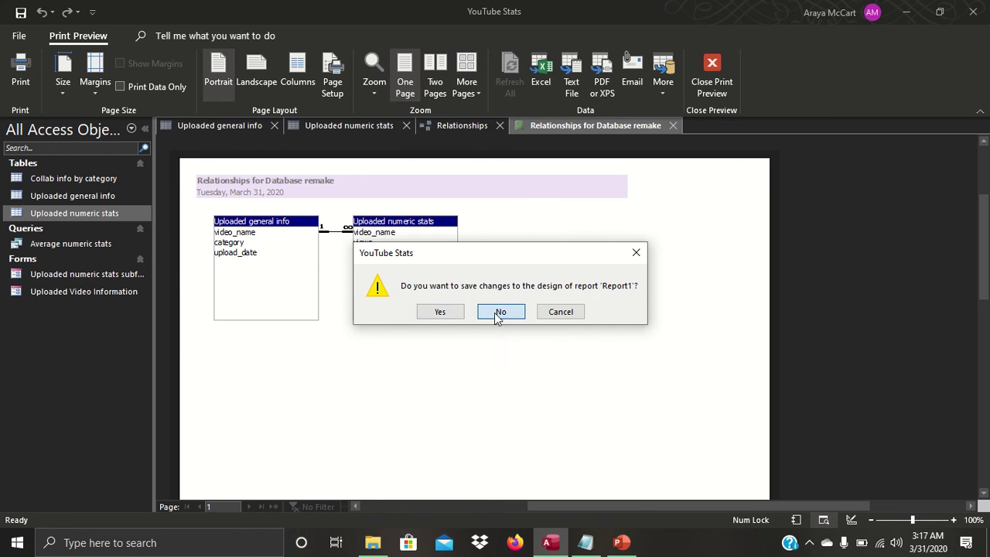
{"action": "left_click", "coordinate": [551, 198]}
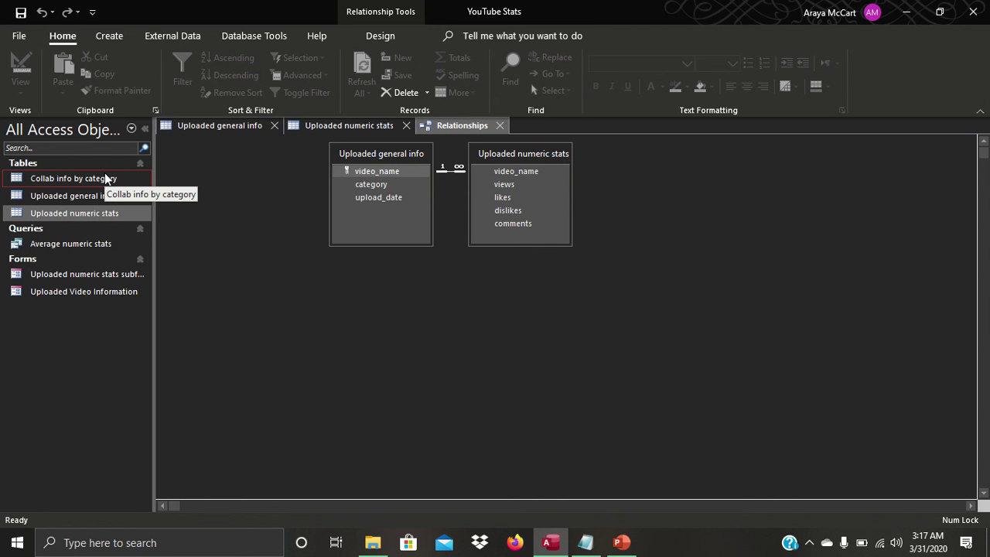
Examine the Edit Relationships dialog and the tables offered for creating a new relationship, and cancel without creating one.
{"action": "left_click", "coordinate": [354, 39]}
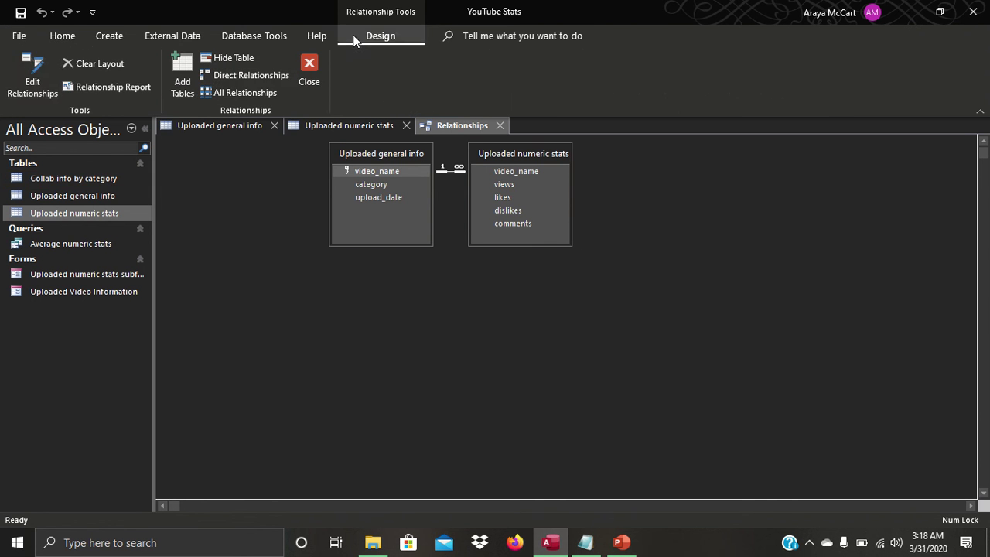
{"action": "left_click", "coordinate": [31, 73]}
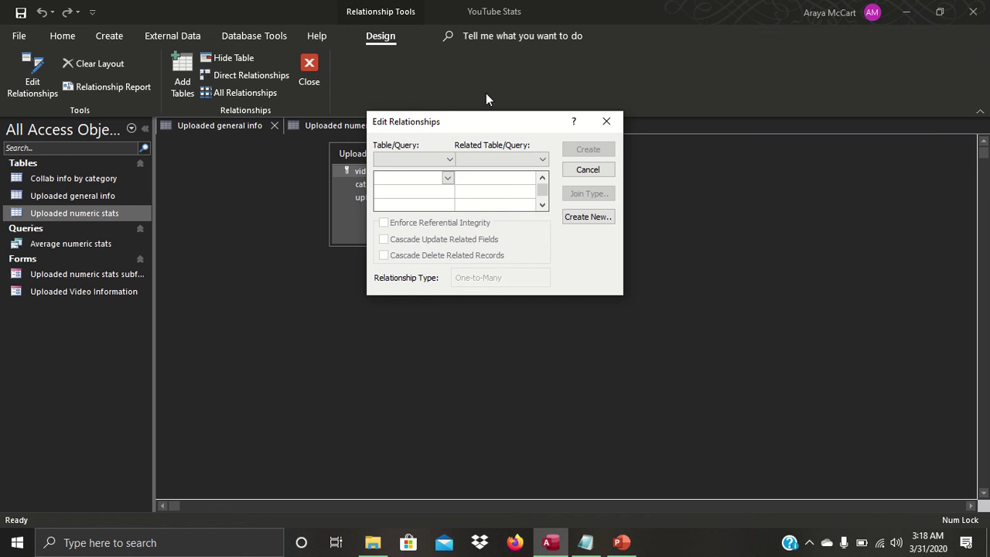
{"action": "left_click_drag", "start_coordinate": [478, 121], "coordinate": [783, 127]}
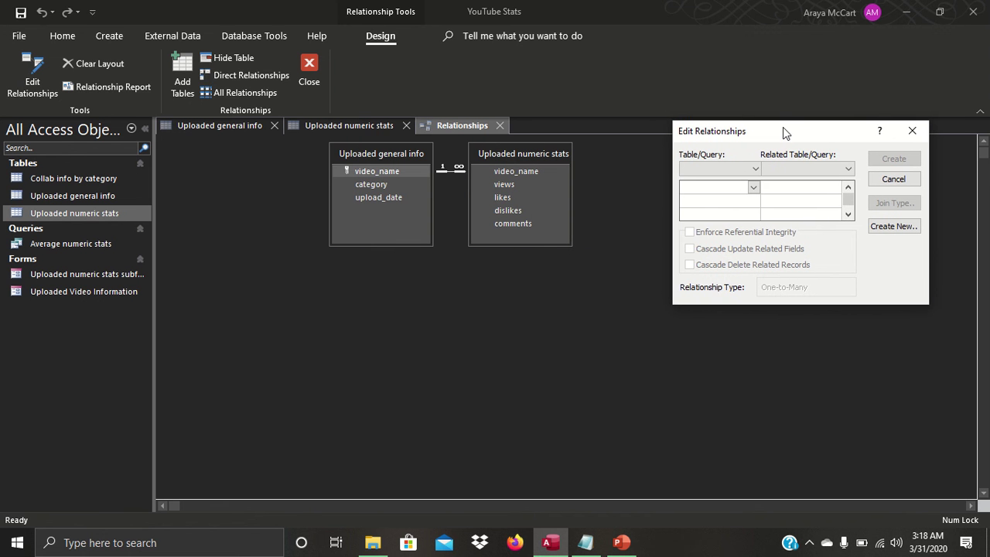
{"action": "left_click", "coordinate": [897, 229]}
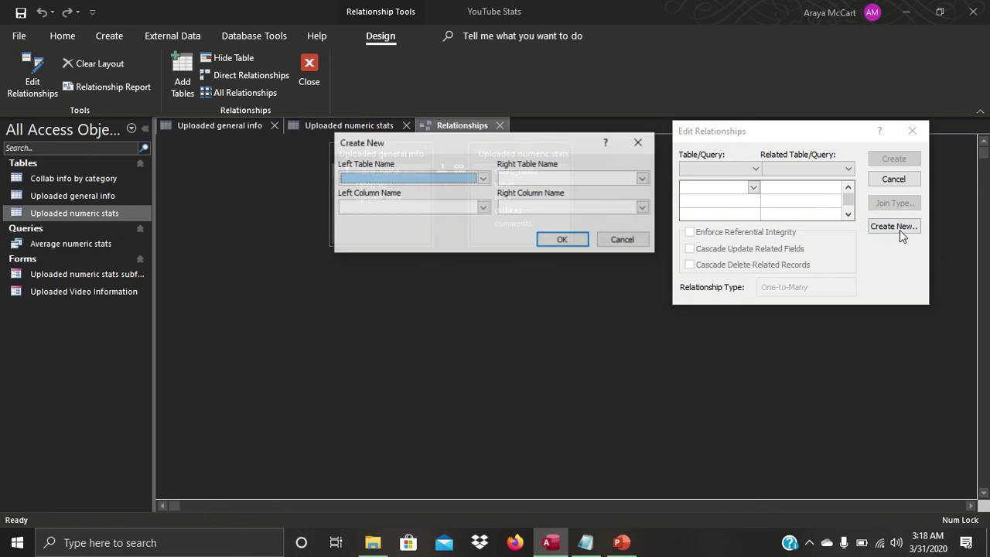
{"action": "left_click_drag", "start_coordinate": [480, 140], "coordinate": [460, 304]}
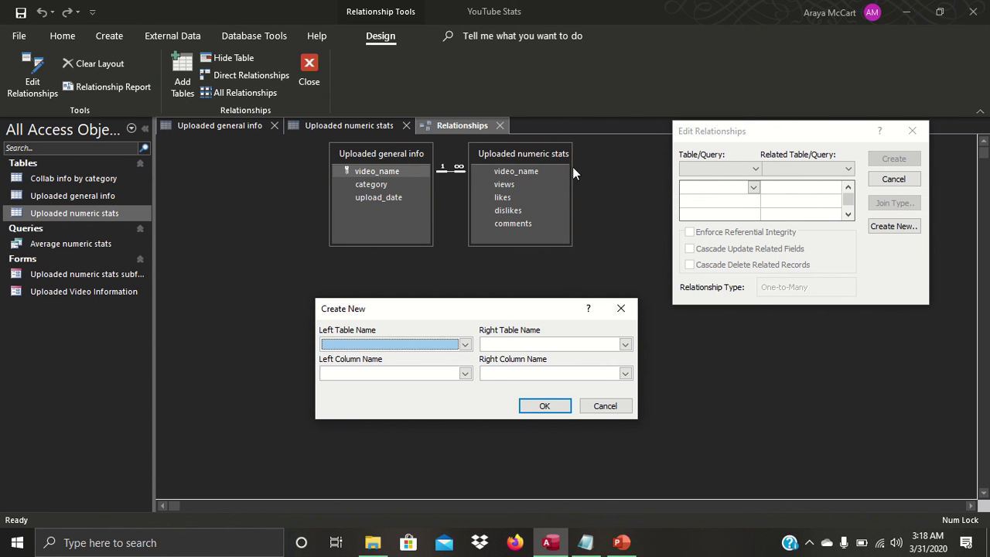
{"action": "left_click", "coordinate": [465, 345]}
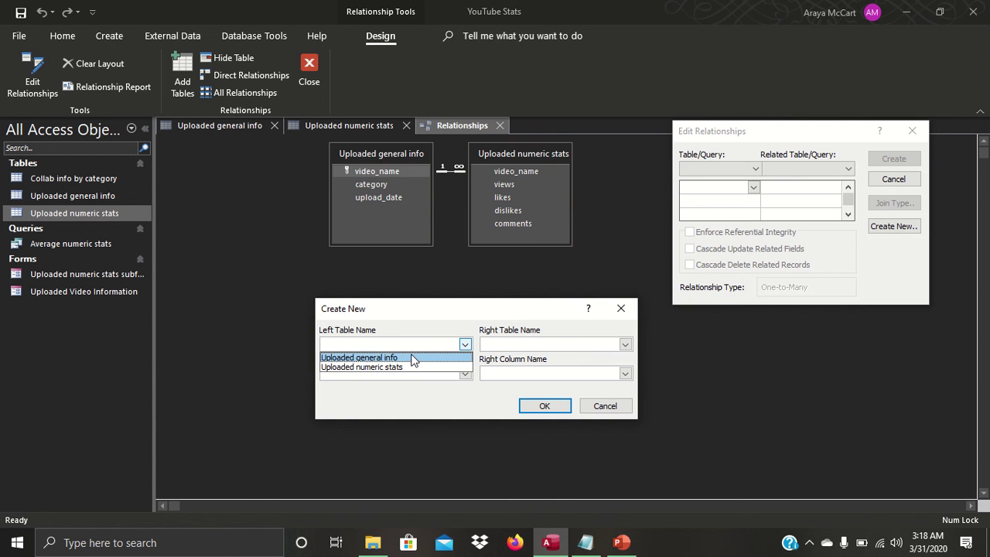
{"action": "left_click", "coordinate": [602, 411]}
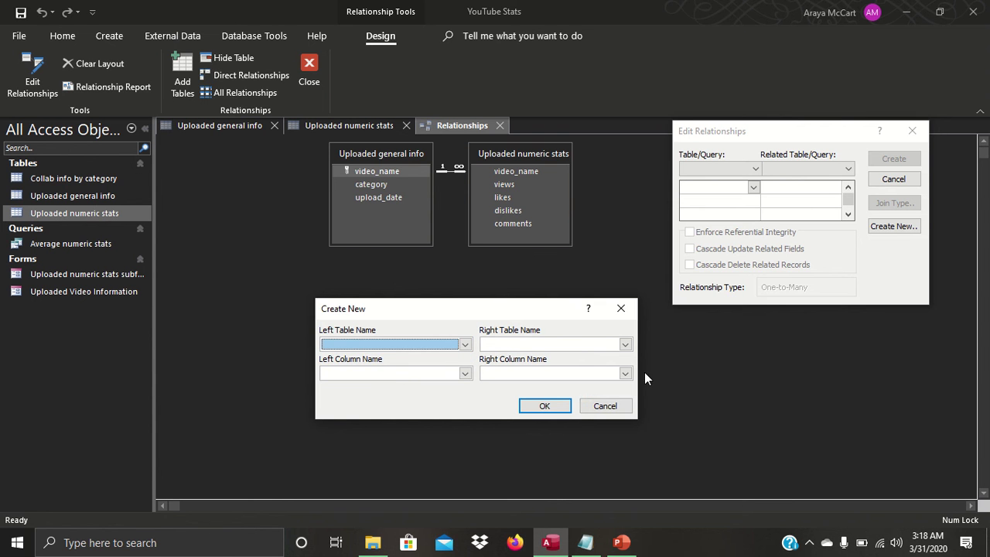
{"action": "left_click", "coordinate": [603, 407]}
{"action": "left_click", "coordinate": [898, 181]}
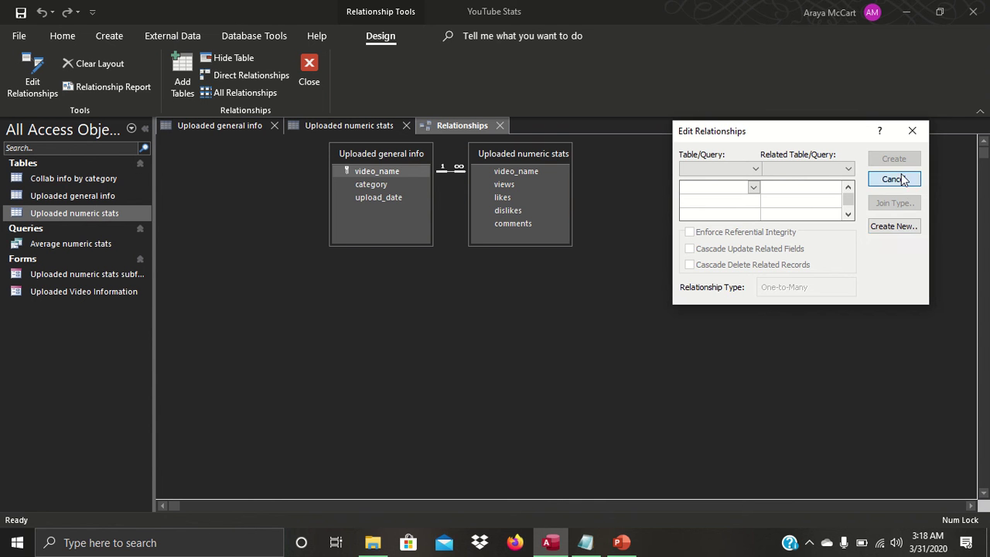
Add the Collab info by category table to the relationships layout.
{"action": "left_click", "coordinate": [181, 78]}
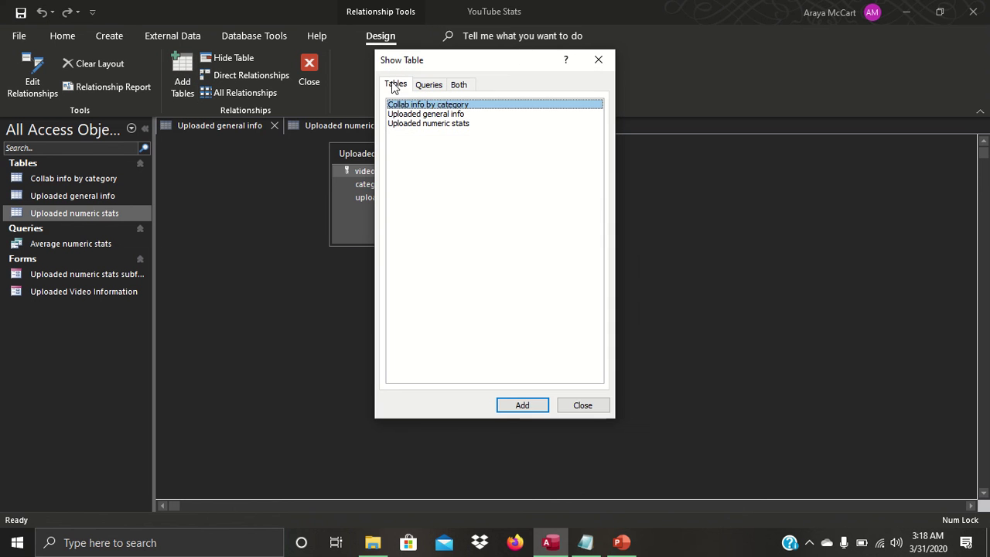
{"action": "left_click", "coordinate": [523, 405]}
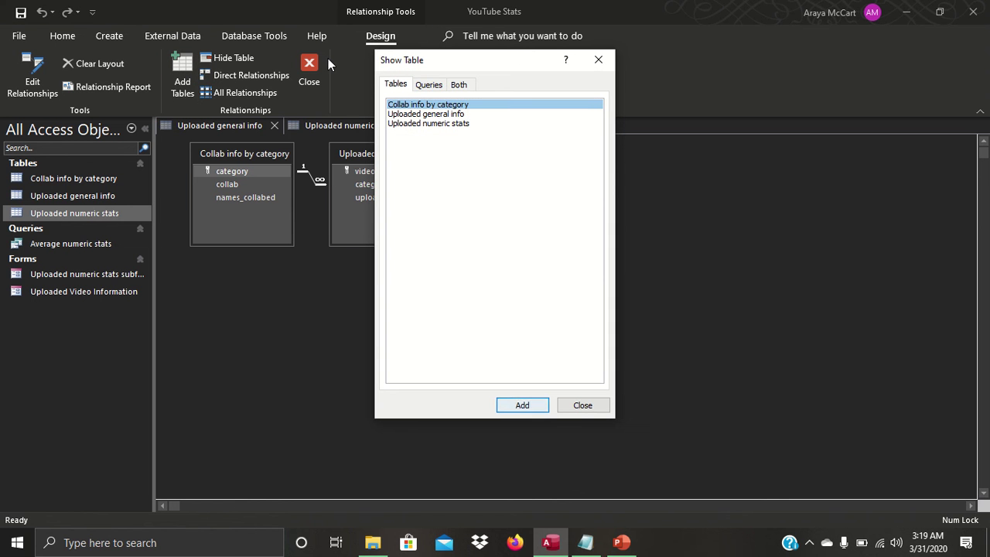
{"action": "left_click", "coordinate": [598, 407]}
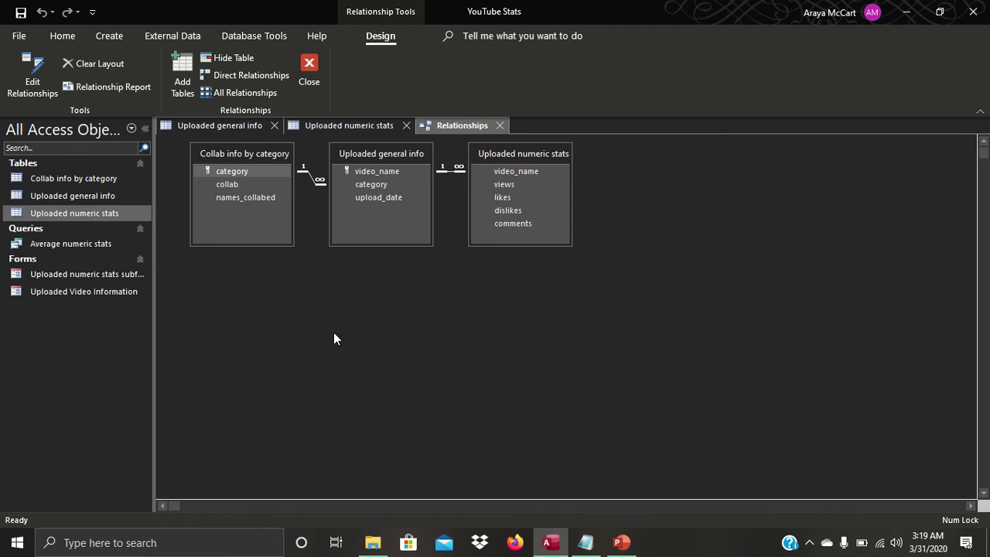
{"action": "right_click", "coordinate": [449, 125]}
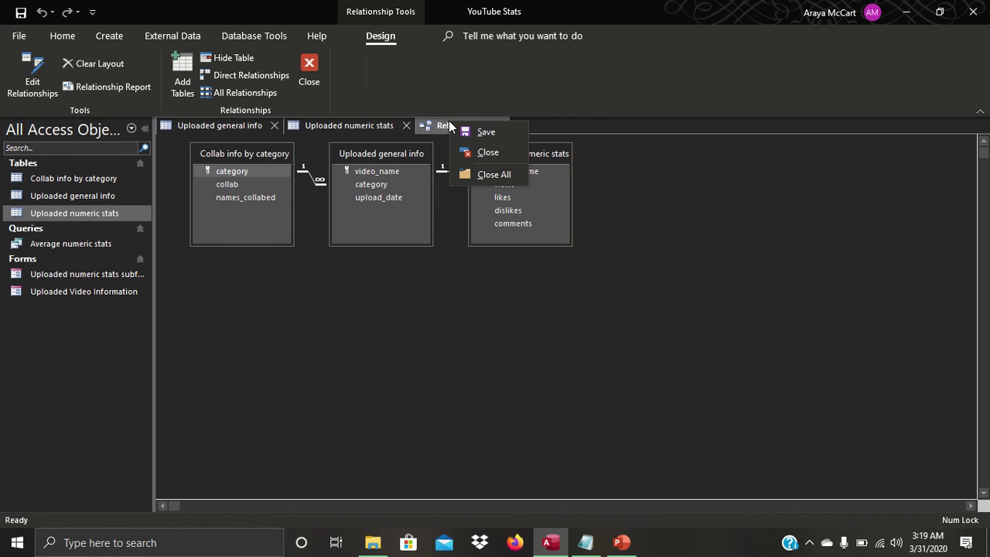
{"action": "left_click", "coordinate": [451, 124]}
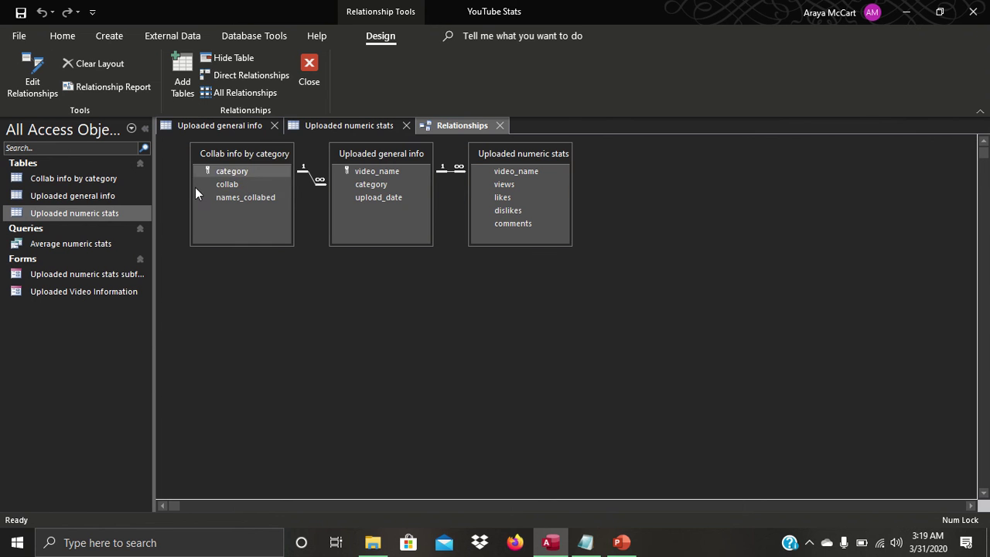
Trace the category and video_name fields that link the three tables in the relationships layout.
{"action": "left_click_drag", "start_coordinate": [273, 152], "coordinate": [350, 189]}
{"action": "left_click", "coordinate": [373, 186]}
{"action": "left_click_drag", "start_coordinate": [373, 186], "coordinate": [379, 173]}
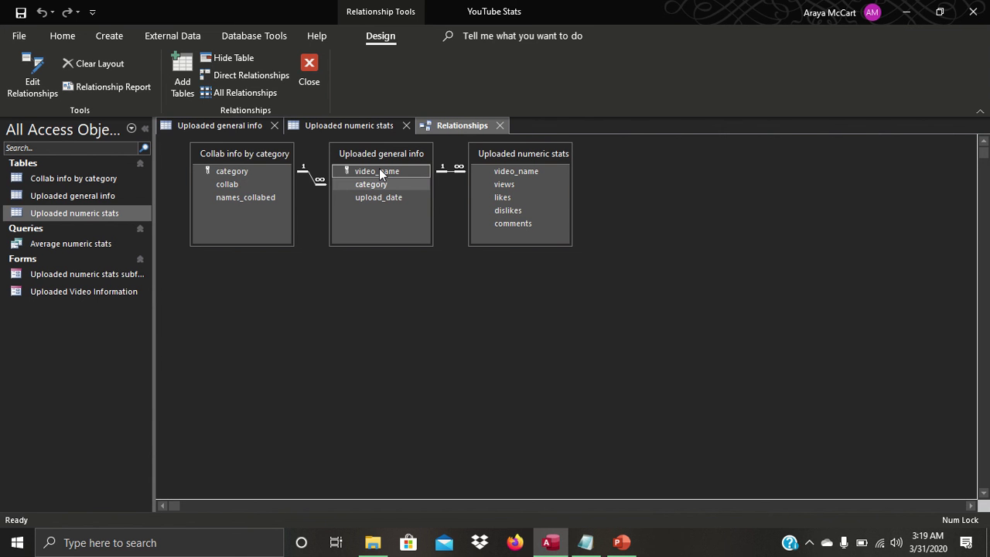
{"action": "left_click_drag", "start_coordinate": [380, 169], "coordinate": [525, 173]}
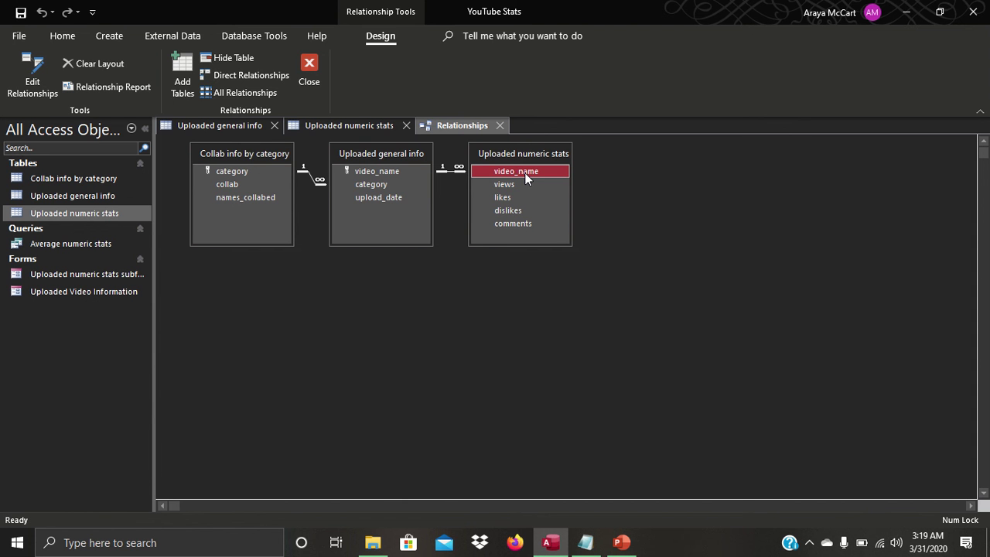
{"action": "left_click", "coordinate": [542, 170]}
Close the relationships layout and the Uploaded general info and Uploaded numeric stats tables.
{"action": "left_click", "coordinate": [501, 126]}
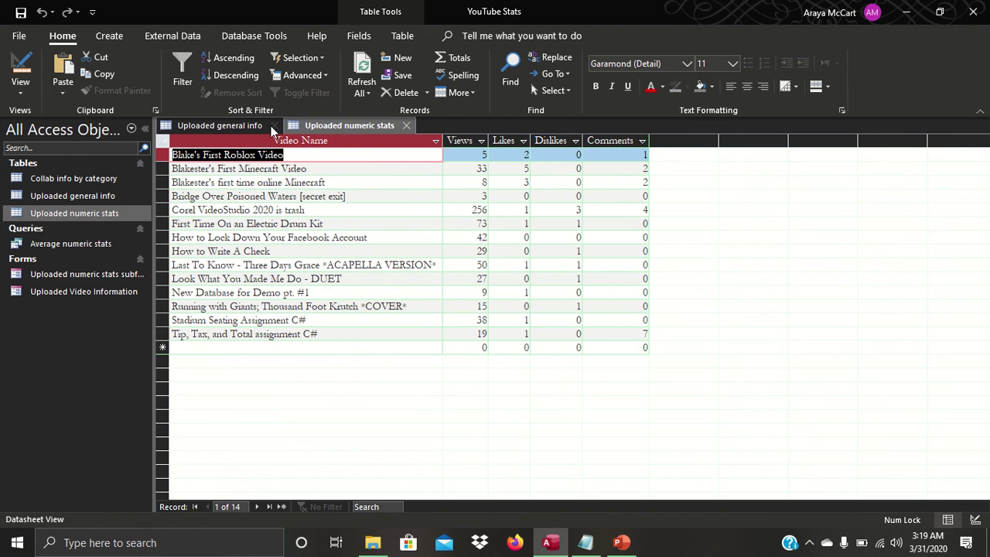
{"action": "left_click", "coordinate": [271, 126]}
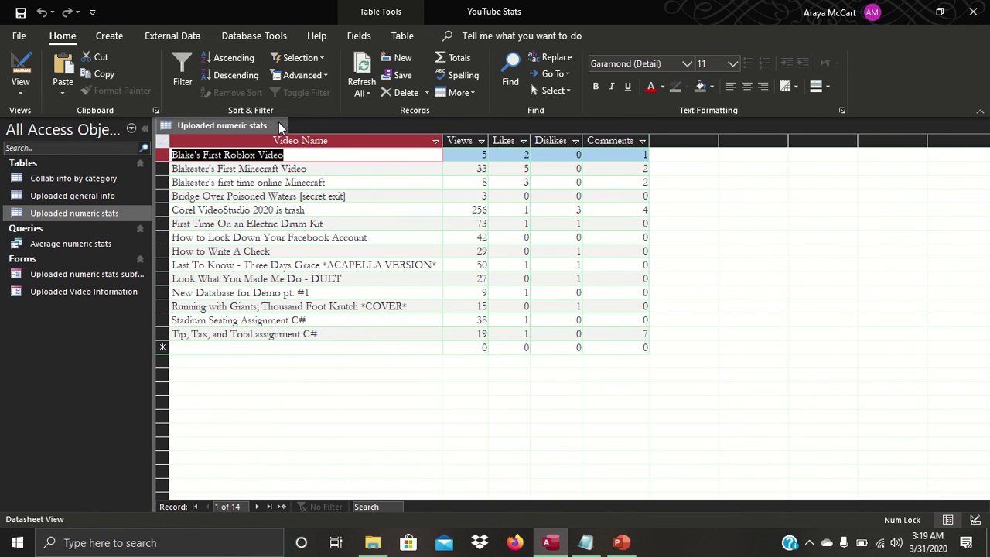
{"action": "left_click", "coordinate": [281, 128]}
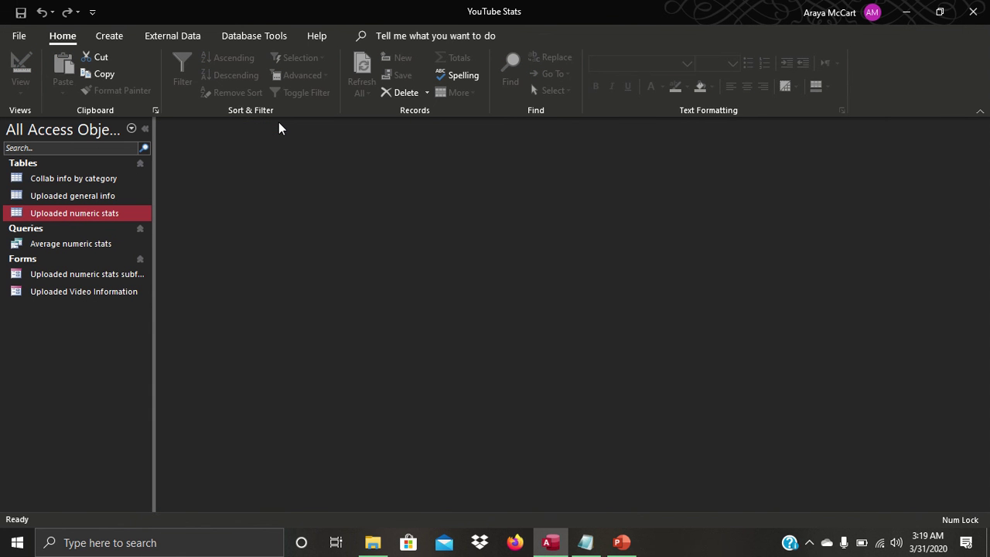
Open the Uploaded Video Information form and check which views it offers, staying in Form View.
{"action": "left_click", "coordinate": [95, 296]}
{"action": "double_click", "coordinate": [108, 296]}
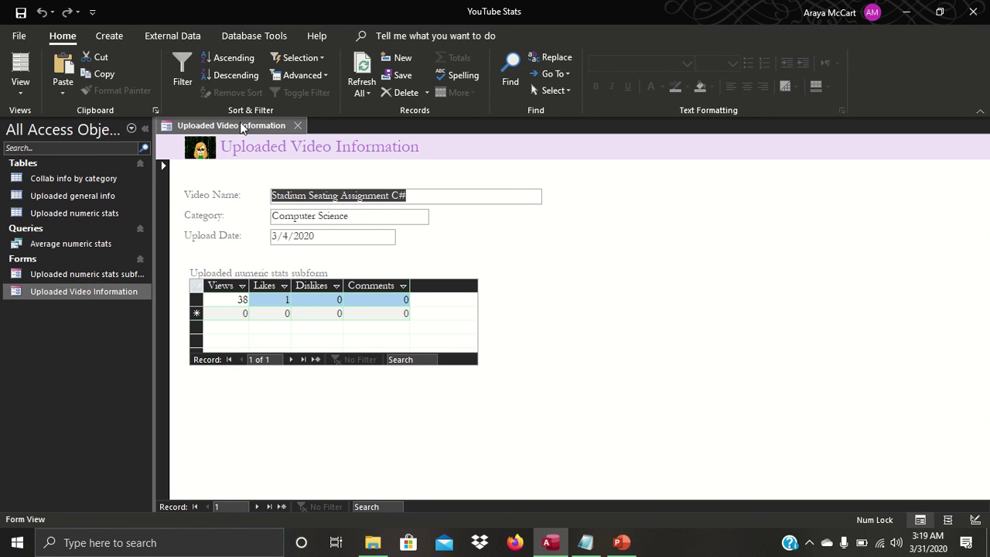
{"action": "left_click", "coordinate": [433, 196]}
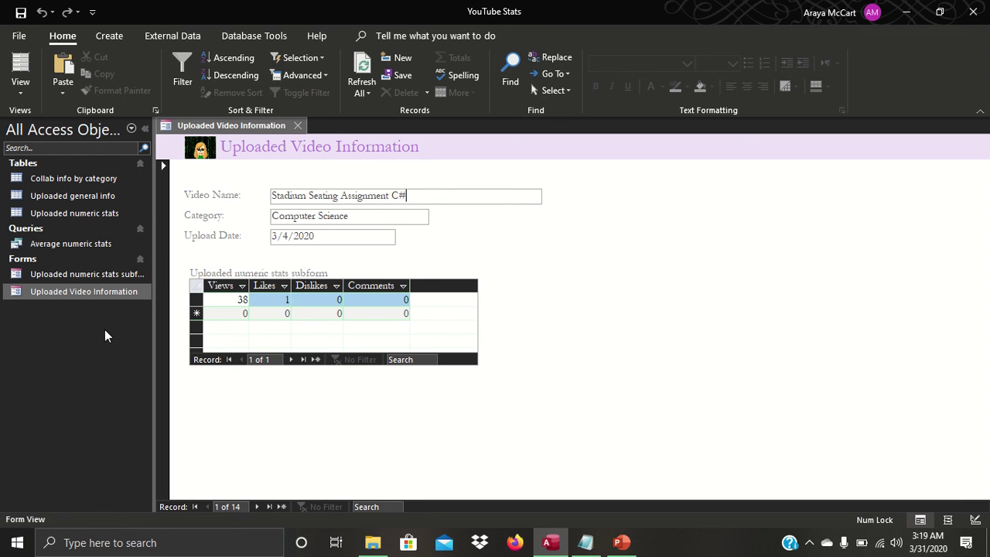
{"action": "right_click", "coordinate": [243, 130]}
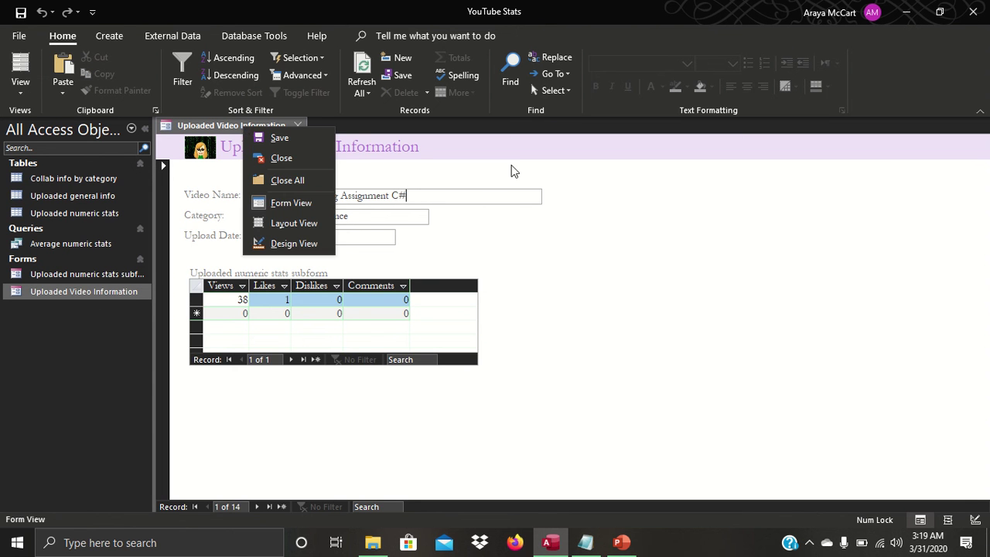
{"action": "left_click", "coordinate": [686, 258]}
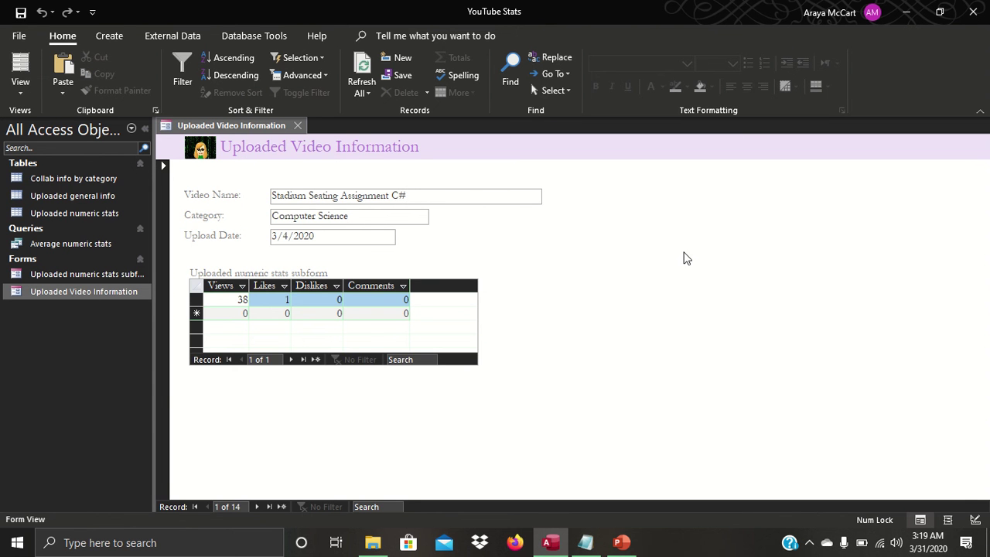
Open the Average numeric stats query to view its averages by category, and close it.
{"action": "double_click", "coordinate": [100, 243]}
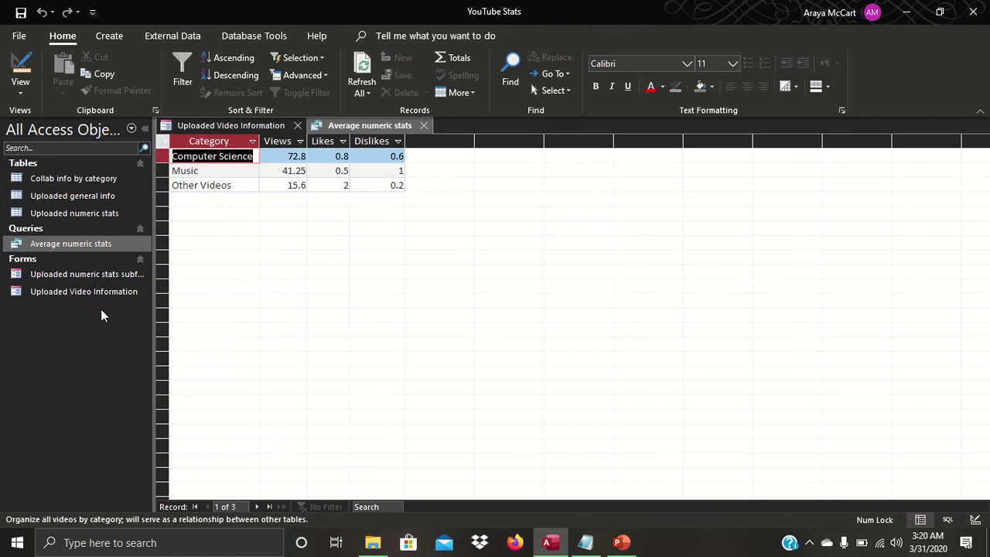
{"action": "left_click", "coordinate": [117, 292]}
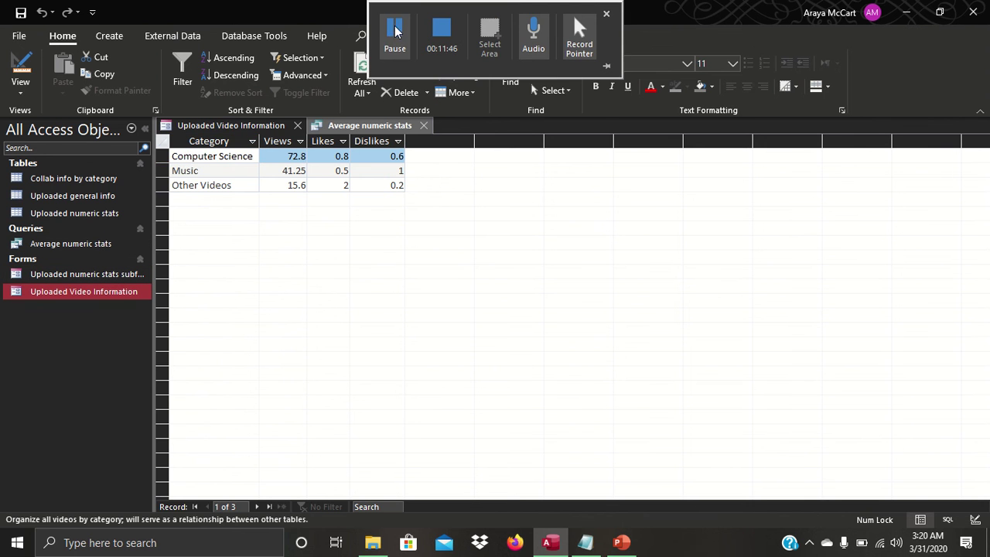
{"action": "left_click", "coordinate": [424, 126]}
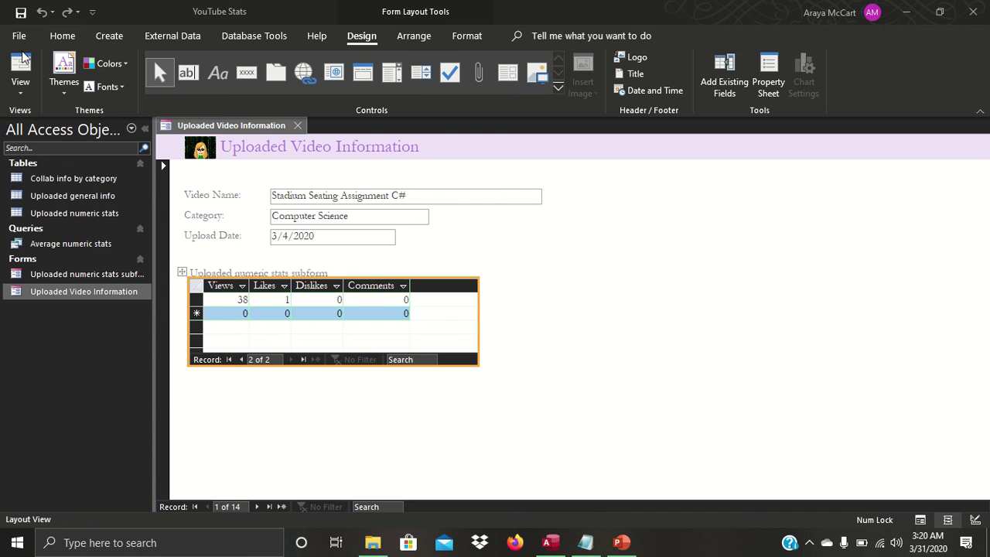
Review the themes and color schemes available for the Uploaded Video Information form in Layout View without changing them.
{"action": "left_click", "coordinate": [64, 93]}
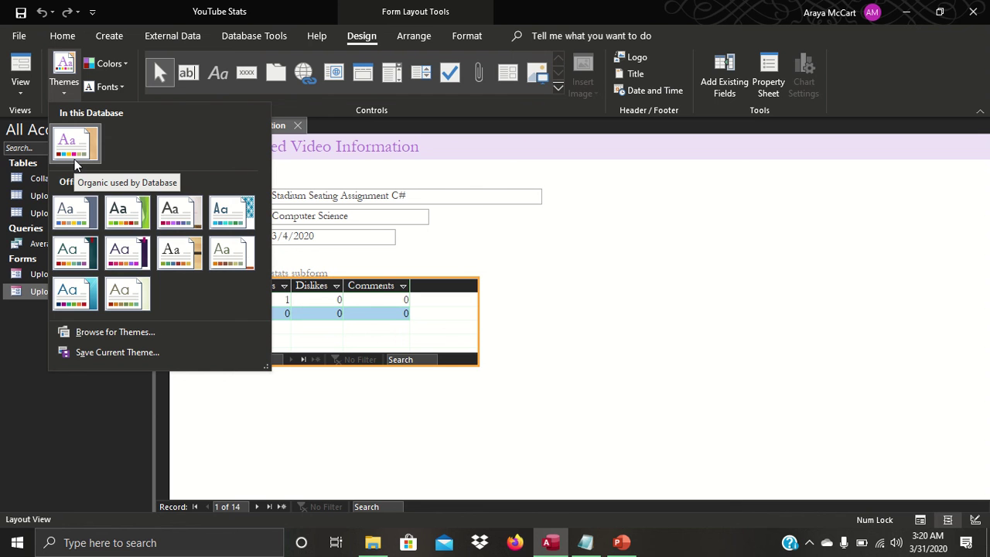
{"action": "left_click", "coordinate": [123, 64]}
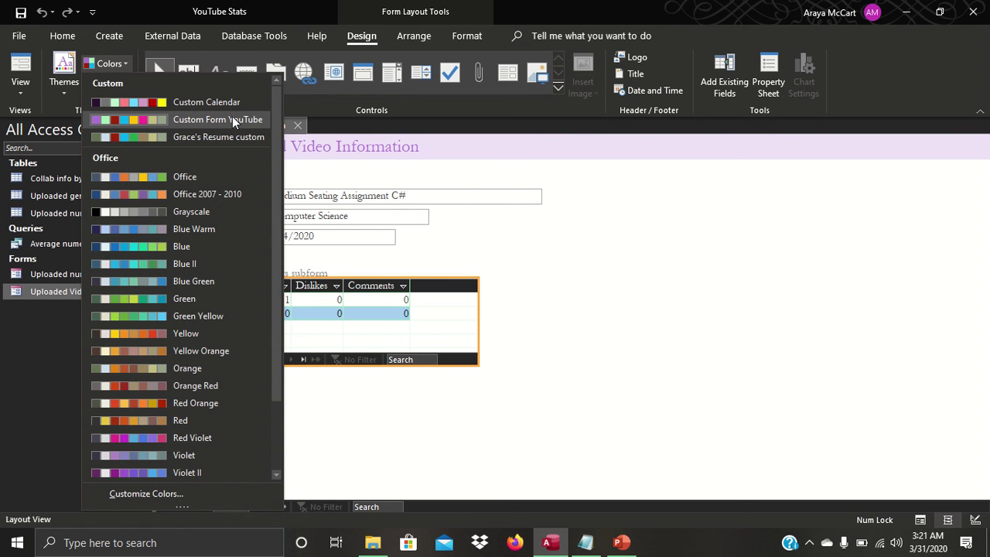
{"action": "left_click", "coordinate": [376, 129]}
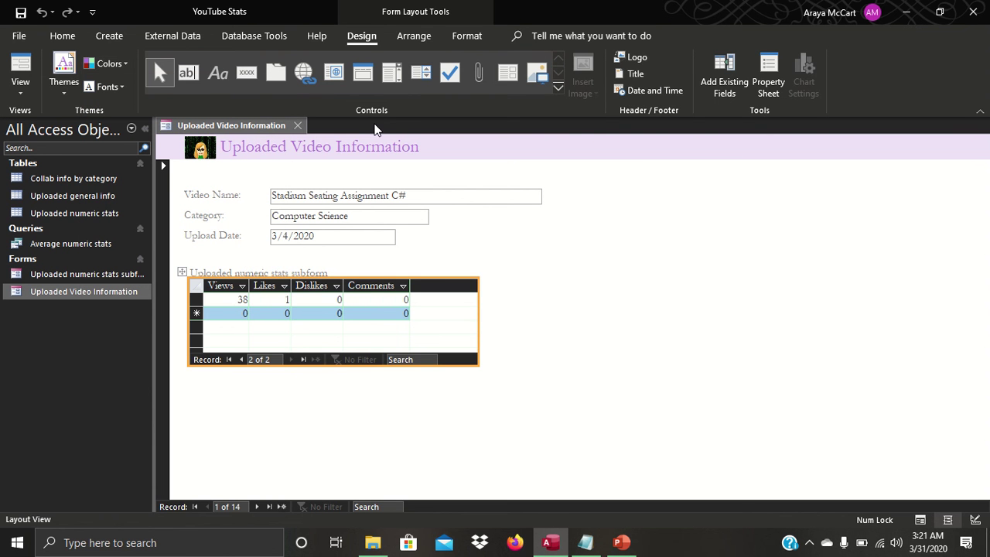